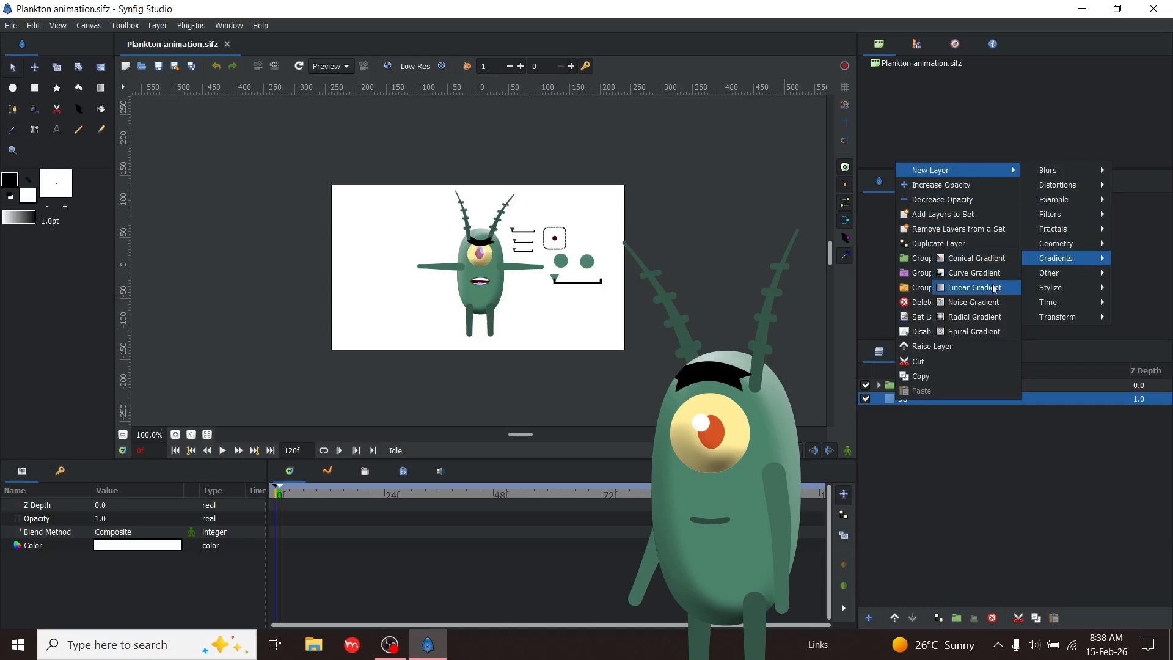
# Add a linear gradient layer above BG and place its points nearly vertically around the character's legs, at about y -50 px and -88 px
pyautogui.click(993, 287)
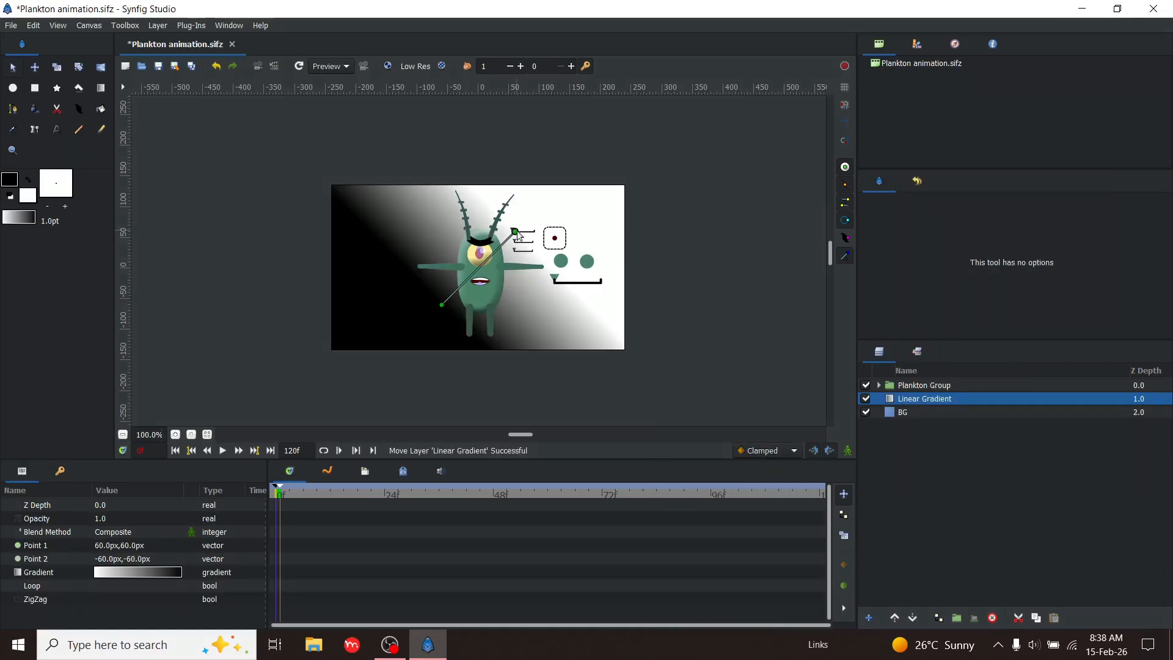
pyautogui.moveTo(516, 231); pyautogui.dragTo(517, 254)
pyautogui.moveTo(519, 303); pyautogui.dragTo(518, 304)
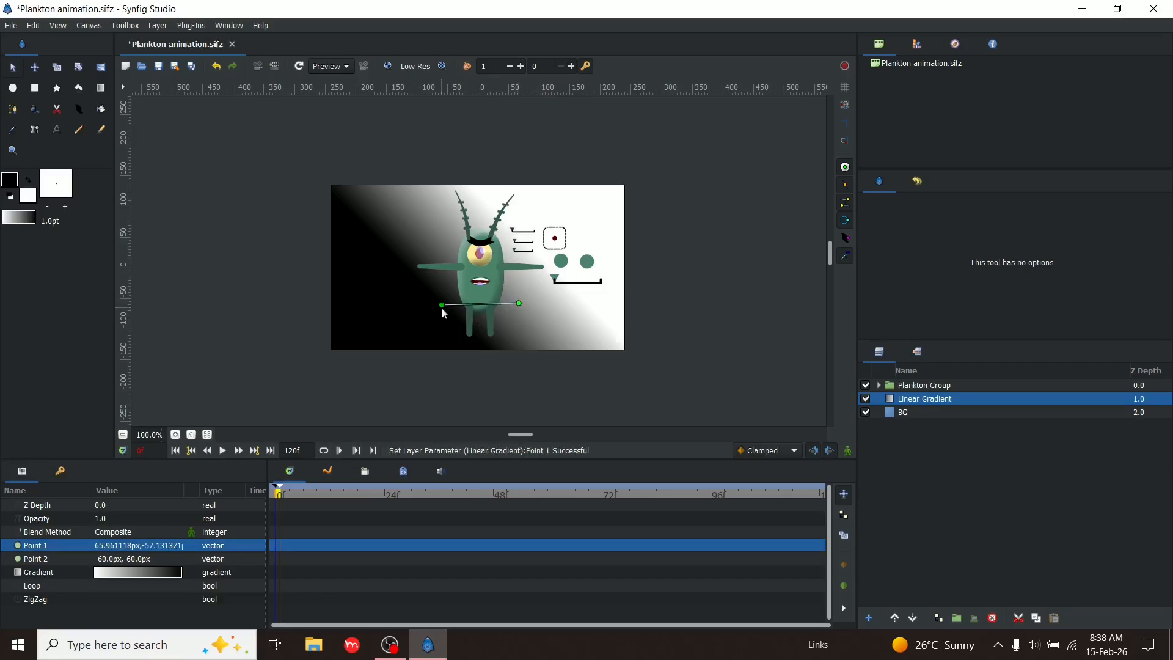
pyautogui.moveTo(519, 304); pyautogui.dragTo(493, 222)
pyautogui.moveTo(443, 305); pyautogui.dragTo(486, 323)
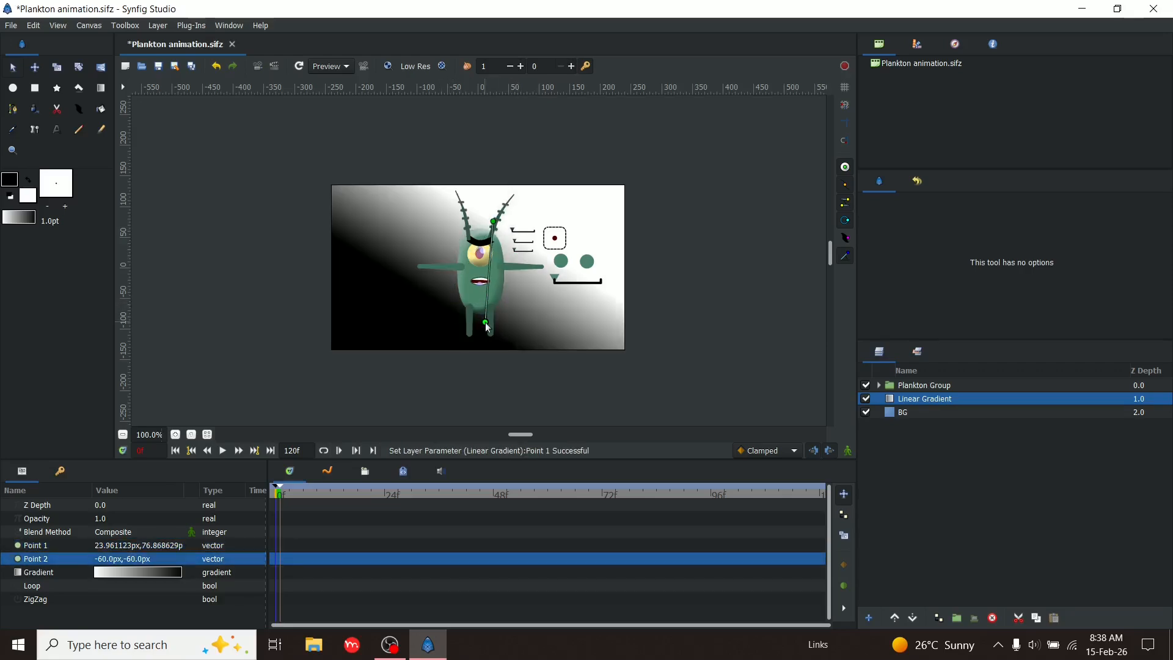
pyautogui.moveTo(493, 221); pyautogui.dragTo(484, 299)
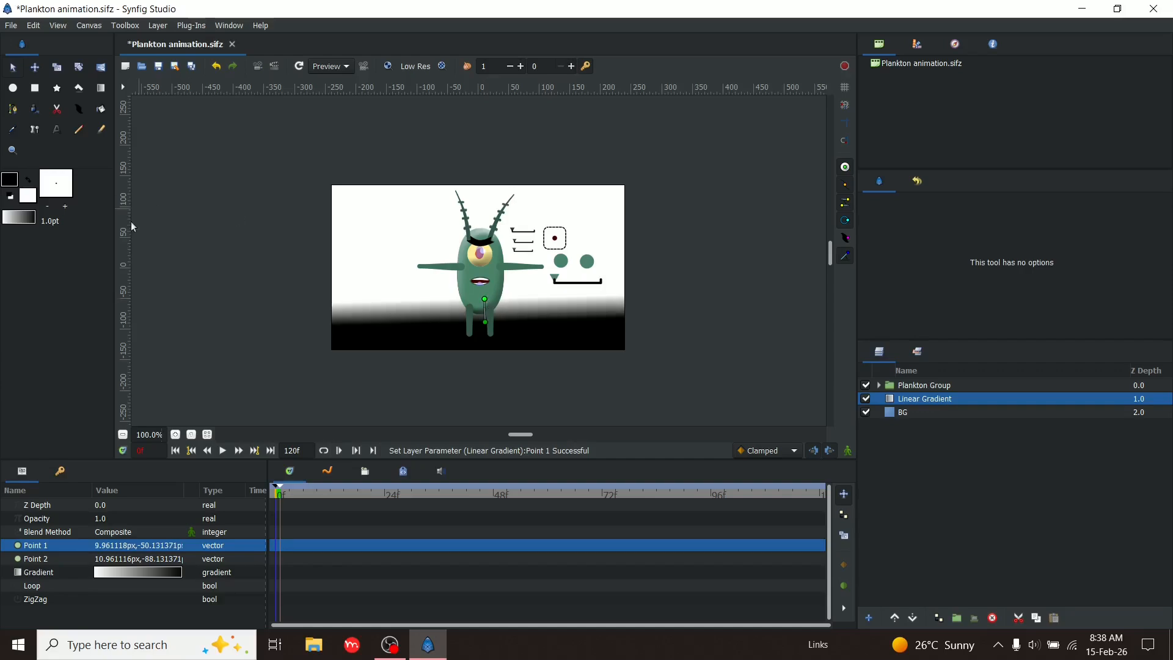
# Show guides, place a vertical guide through the gradient's handles, and move the gradient's lower point onto it
pyautogui.click(58, 26)
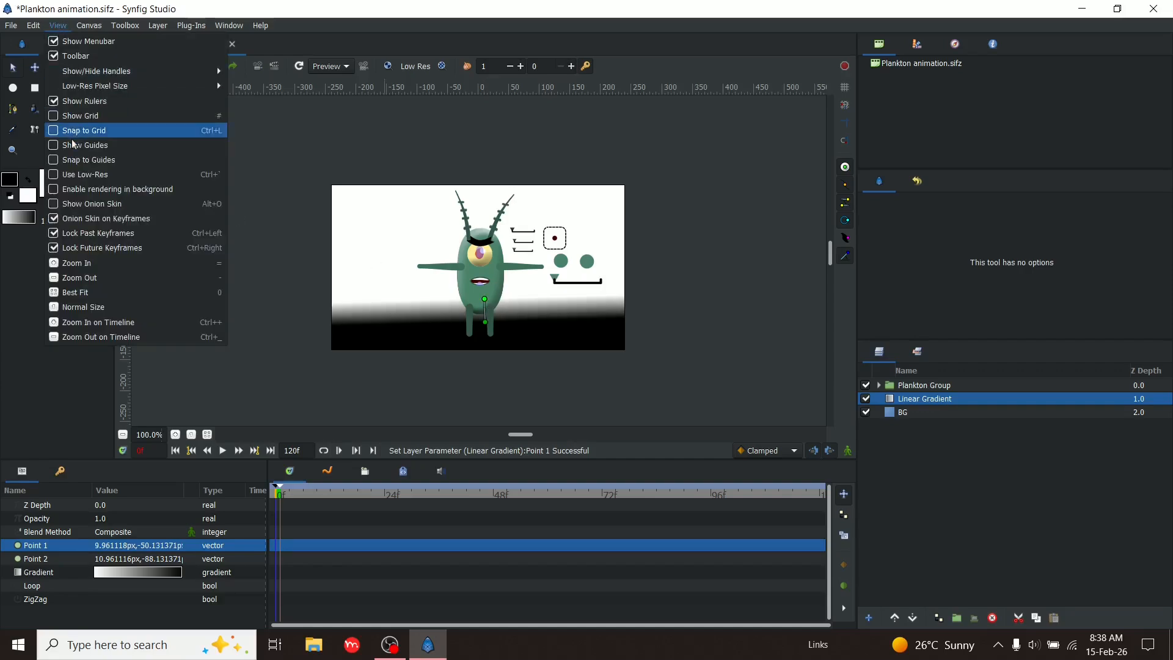
pyautogui.click(85, 145)
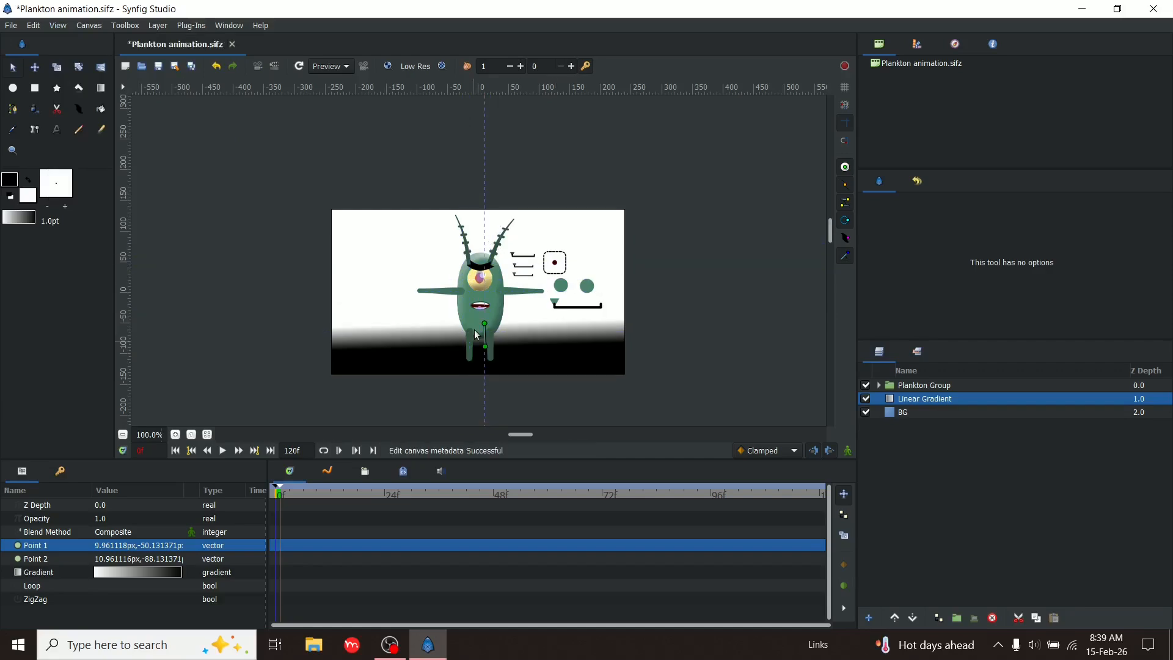
pyautogui.click(175, 434)
pyautogui.click(176, 434)
pyautogui.click(175, 434)
pyautogui.scroll(-2, 477, 360)
pyautogui.click(491, 356)
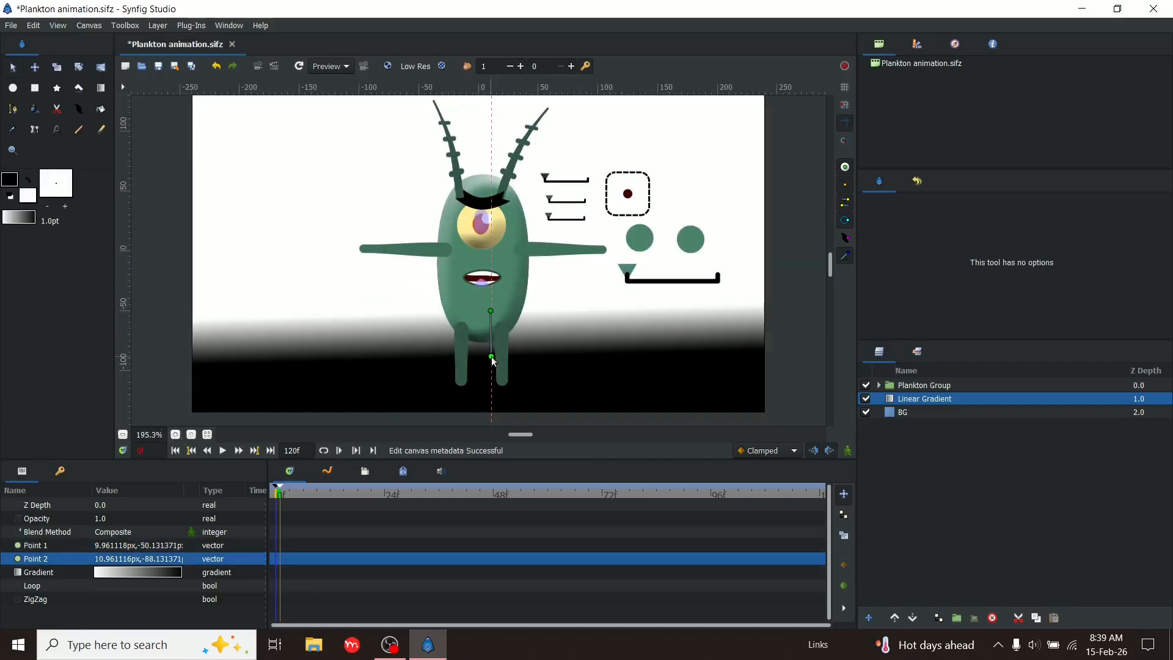
pyautogui.moveTo(493, 360); pyautogui.dragTo(492, 360)
# Turn on snapping to guides and align both gradient points to the vertical guide
pyautogui.click(58, 25)
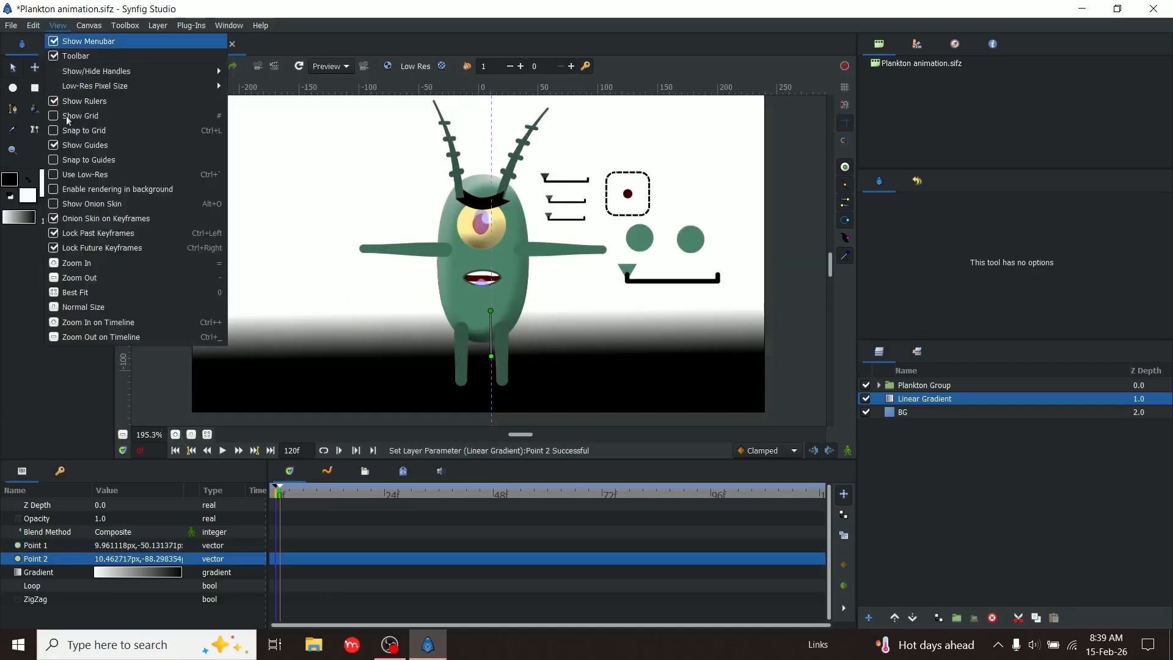
pyautogui.click(56, 160)
pyautogui.moveTo(492, 311); pyautogui.dragTo(494, 309)
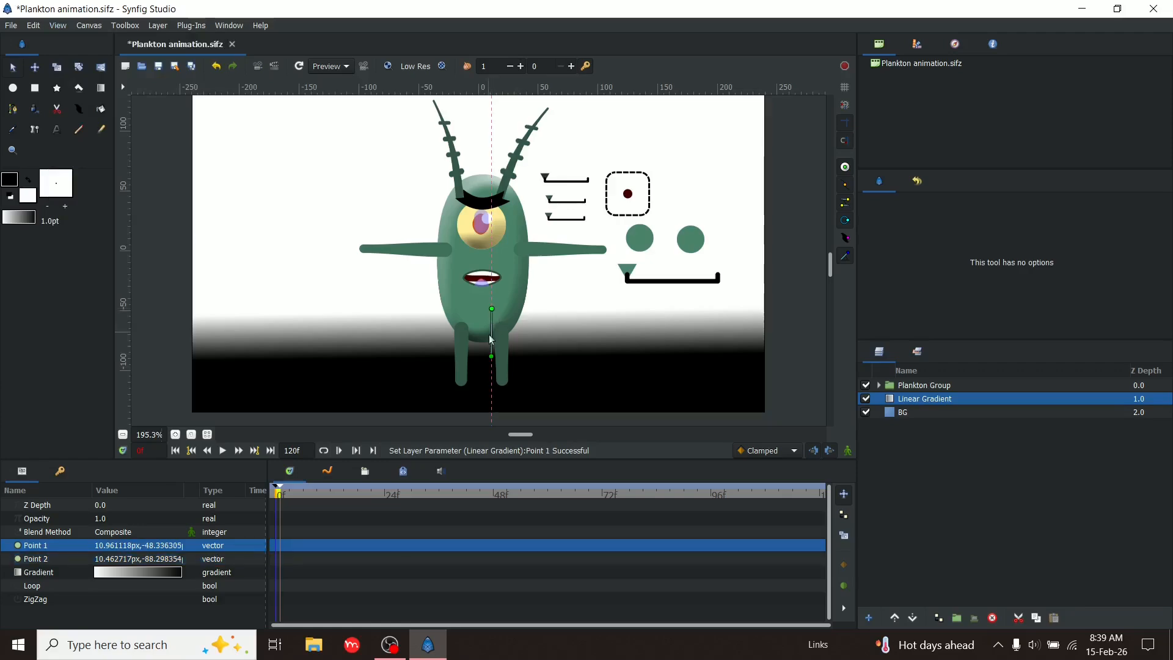
pyautogui.moveTo(491, 356); pyautogui.dragTo(490, 356)
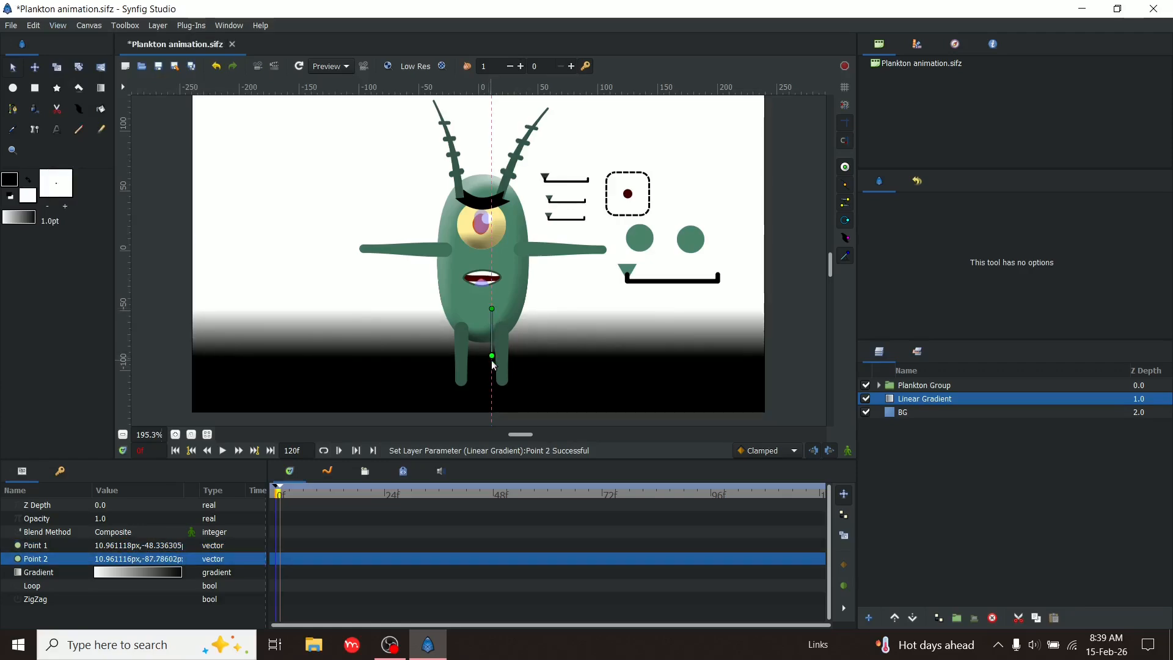
# Delete the old BG layer and rename the Linear Gradient layer as BG
pyautogui.click(935, 412)
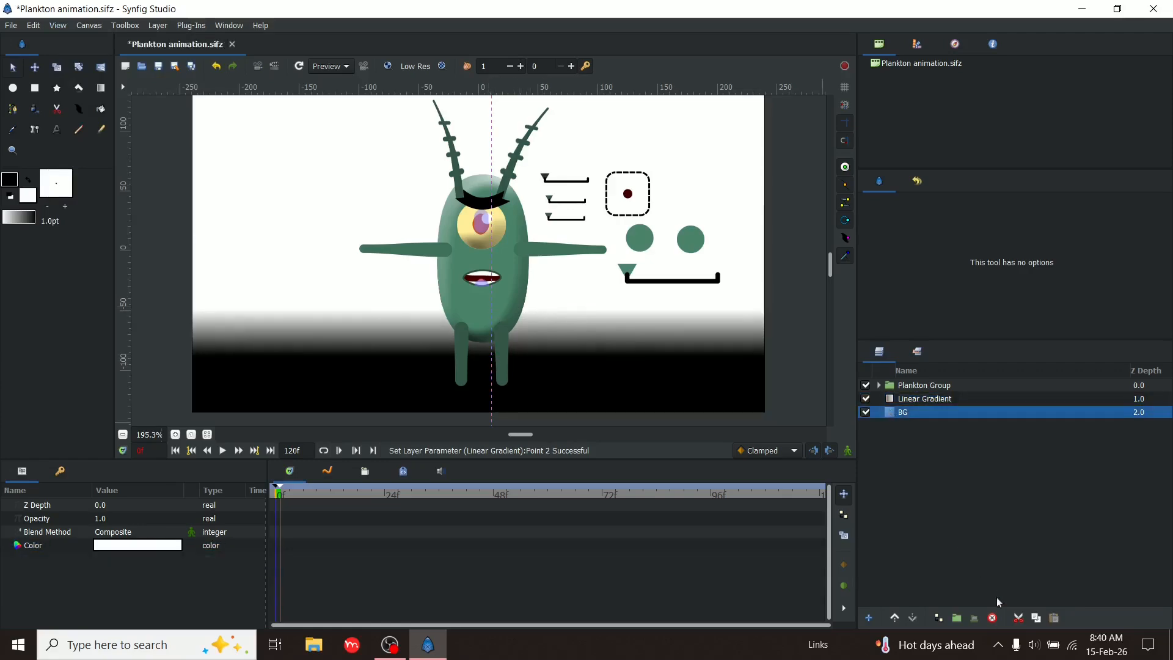
pyautogui.click(992, 617)
pyautogui.doubleClick(907, 400)
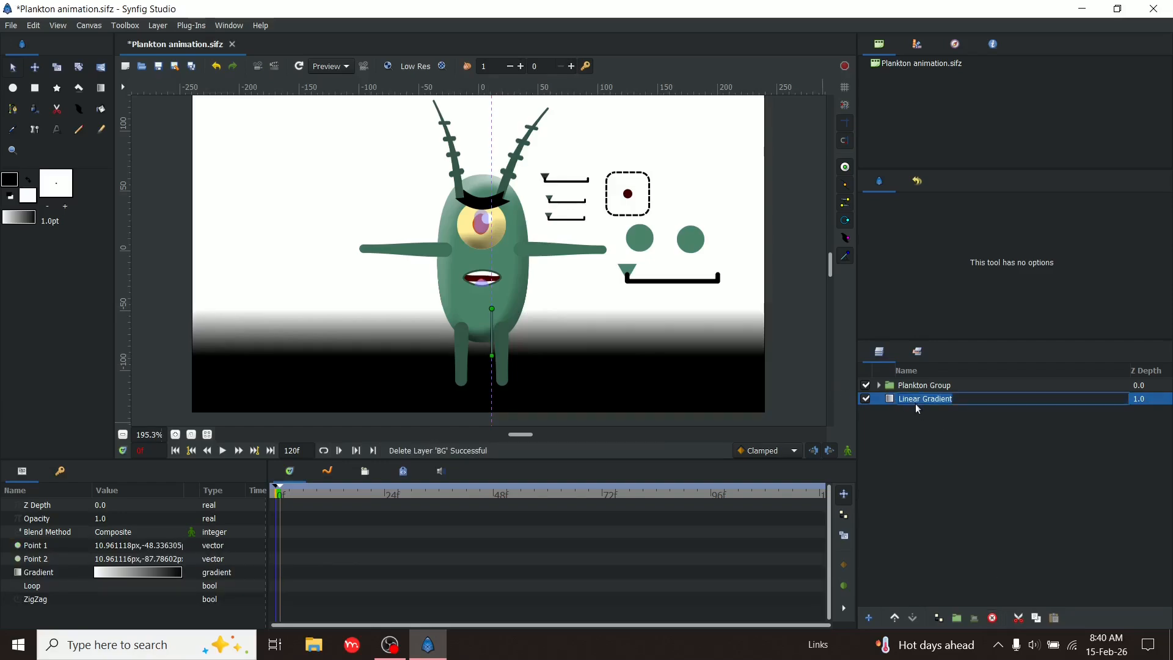
pyautogui.write('BG')
pyautogui.press('Return')
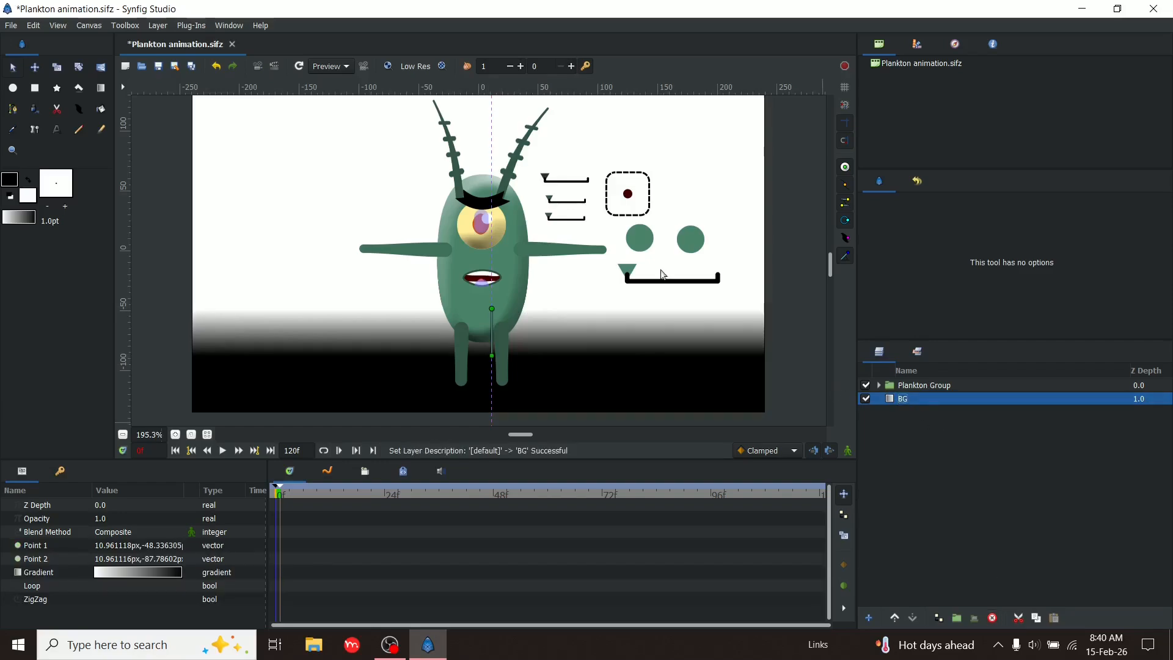
# Recolour the background gradient from light peach to light green, tighten the blend between its two points, and save the file
pyautogui.doubleClick(107, 572)
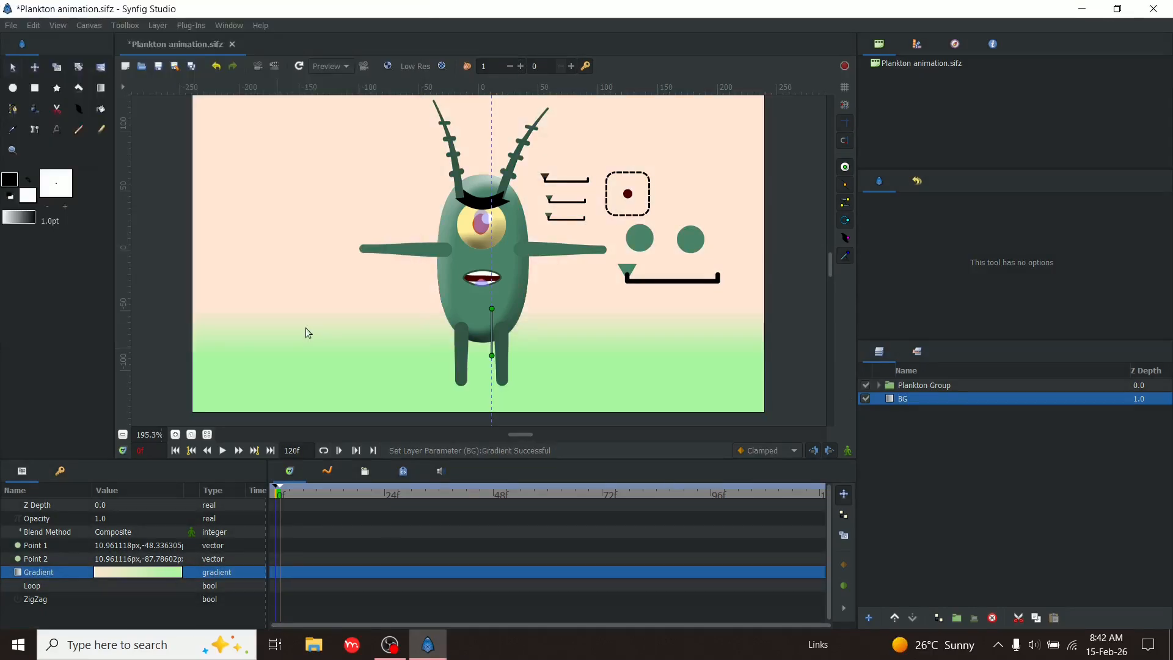
pyautogui.moveTo(491, 355)
pyautogui.mouseDown()
pyautogui.moveTo(492, 321)
pyautogui.moveTo(492, 356)
pyautogui.mouseUp()
pyautogui.hotkey('ctrl', 's')
# Remove the Canvas parameter's waypoint from the Plankton Group at the start of the timeline
pyautogui.click(893, 387)
pyautogui.click(892, 402)
pyautogui.click(892, 387)
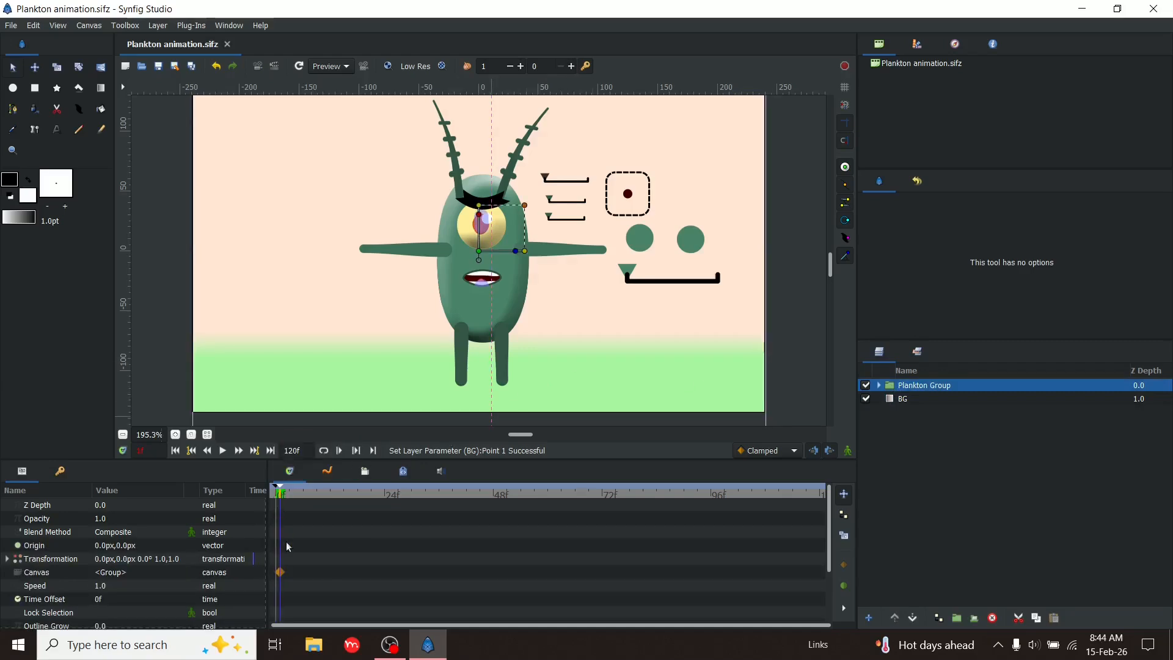
pyautogui.click(888, 405)
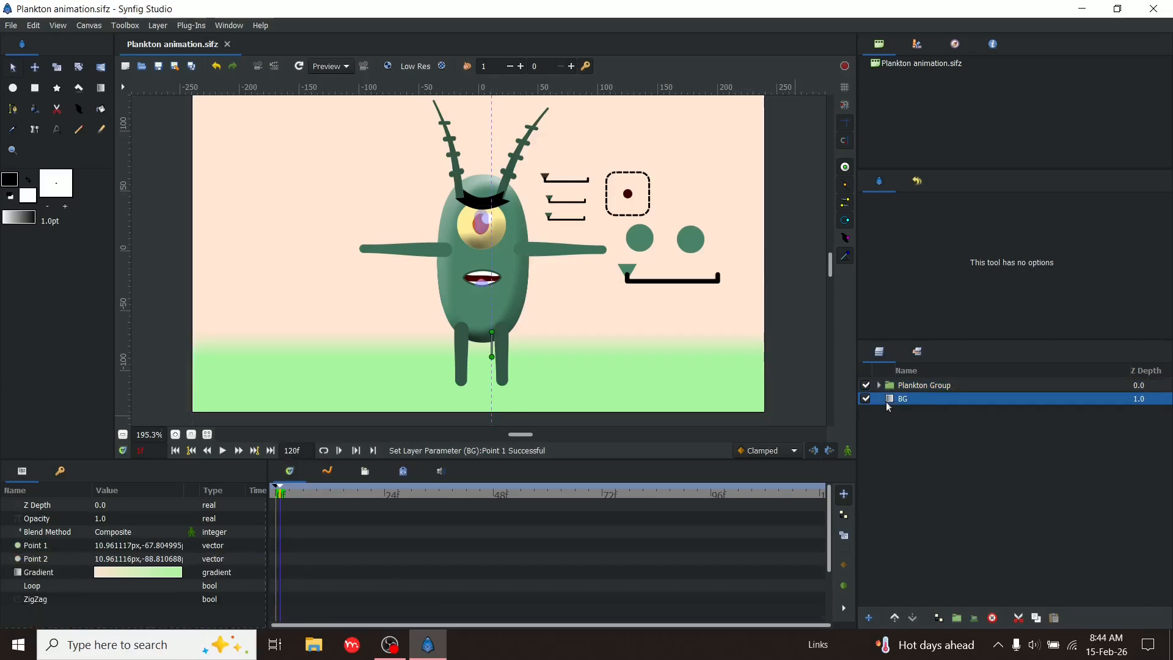
pyautogui.click(899, 387)
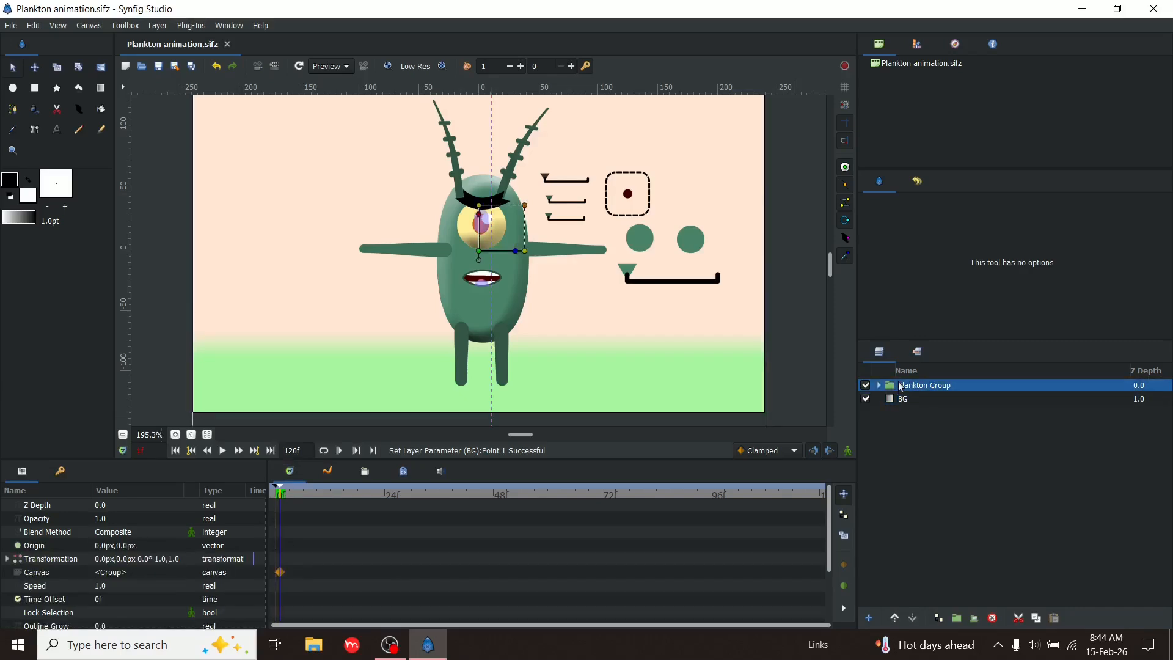
pyautogui.rightClick(281, 573)
pyautogui.click(324, 453)
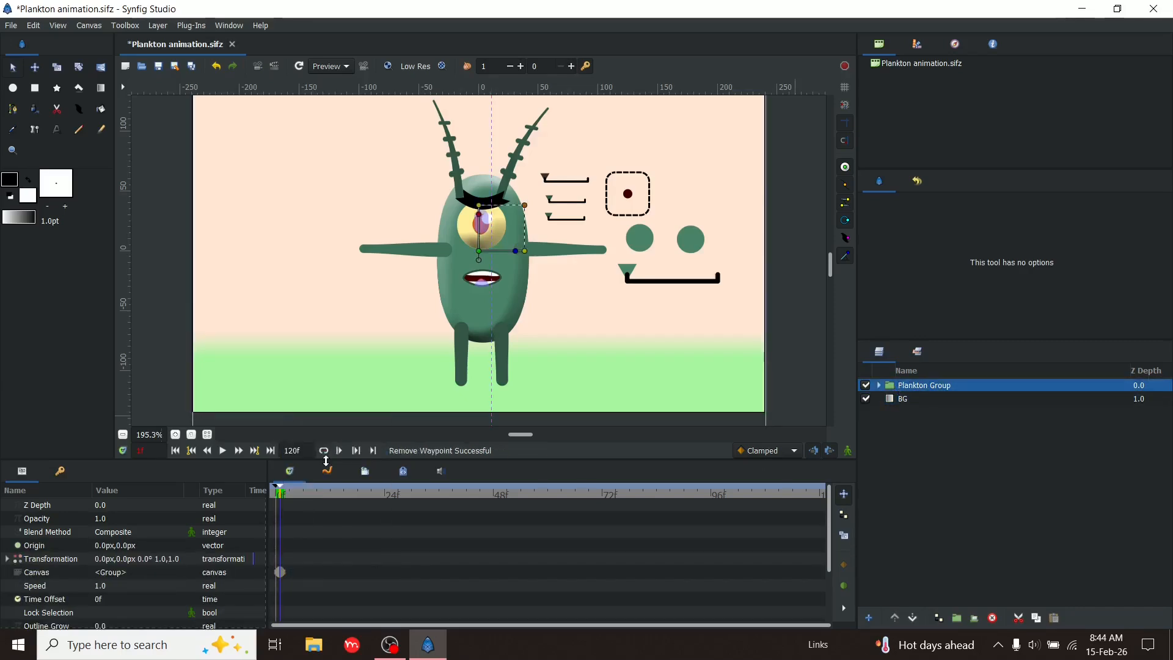
# Turn on animate mode and move the Turn_slider pointer almost halfway along its track to turn the character sideways
pyautogui.click(847, 450)
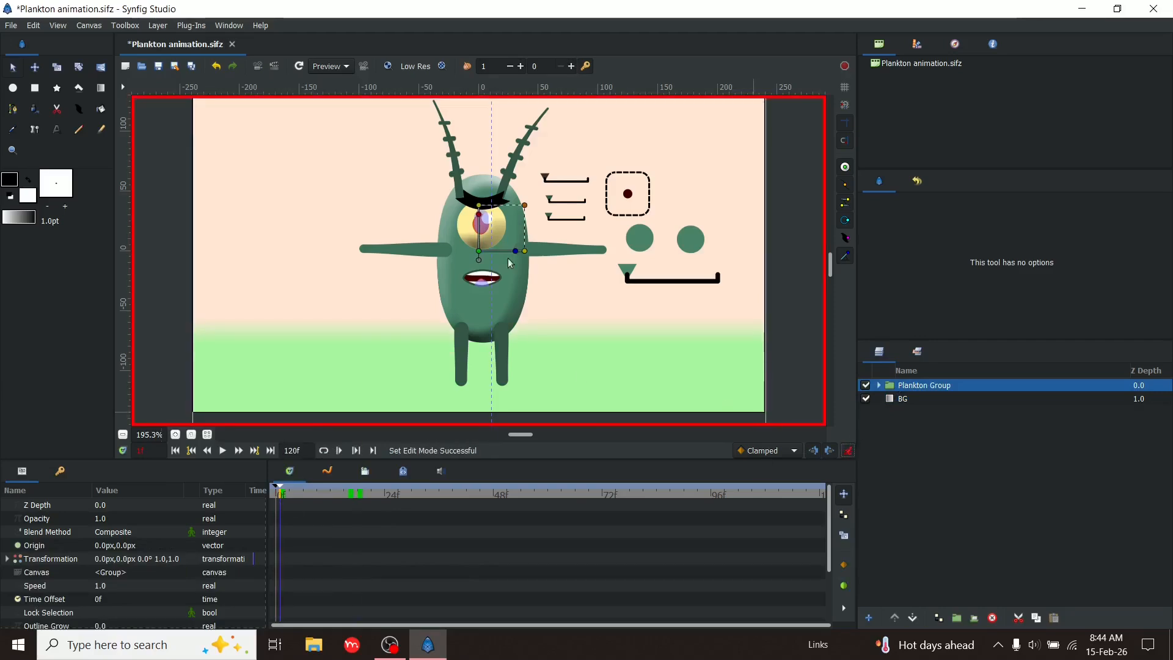
pyautogui.click(627, 270)
pyautogui.moveTo(627, 272); pyautogui.dragTo(668, 277)
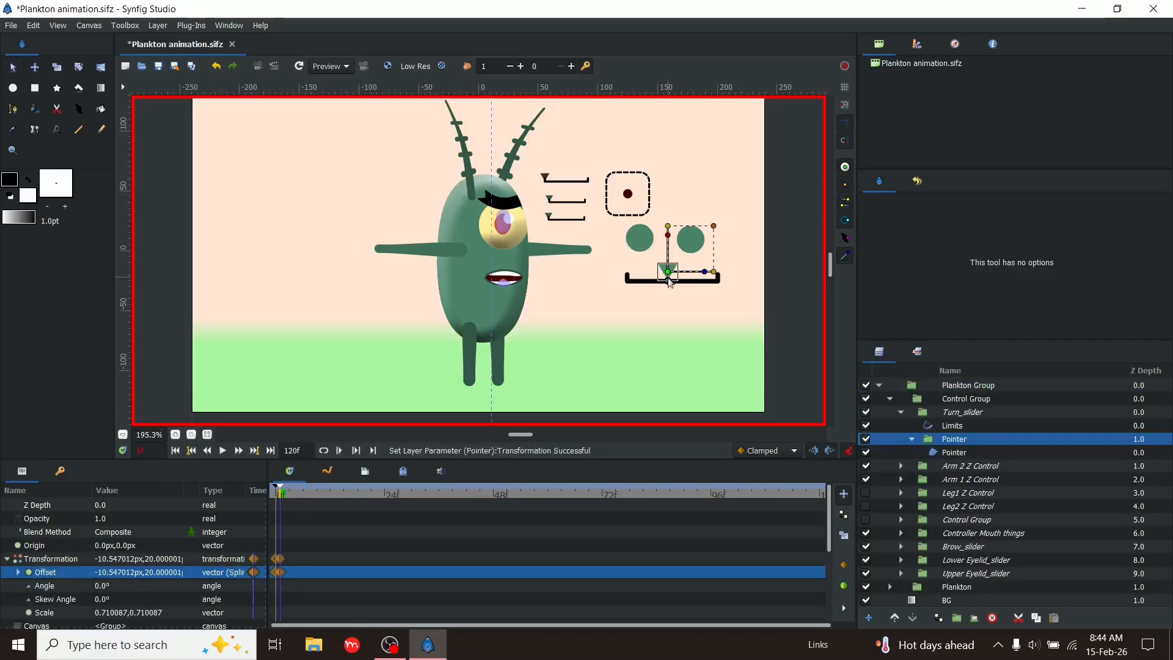
# Using the Bones skeleton, shift the character toward the scene's left side and pose it seated with bent legs and lowered arms
pyautogui.click(916, 353)
pyautogui.click(894, 398)
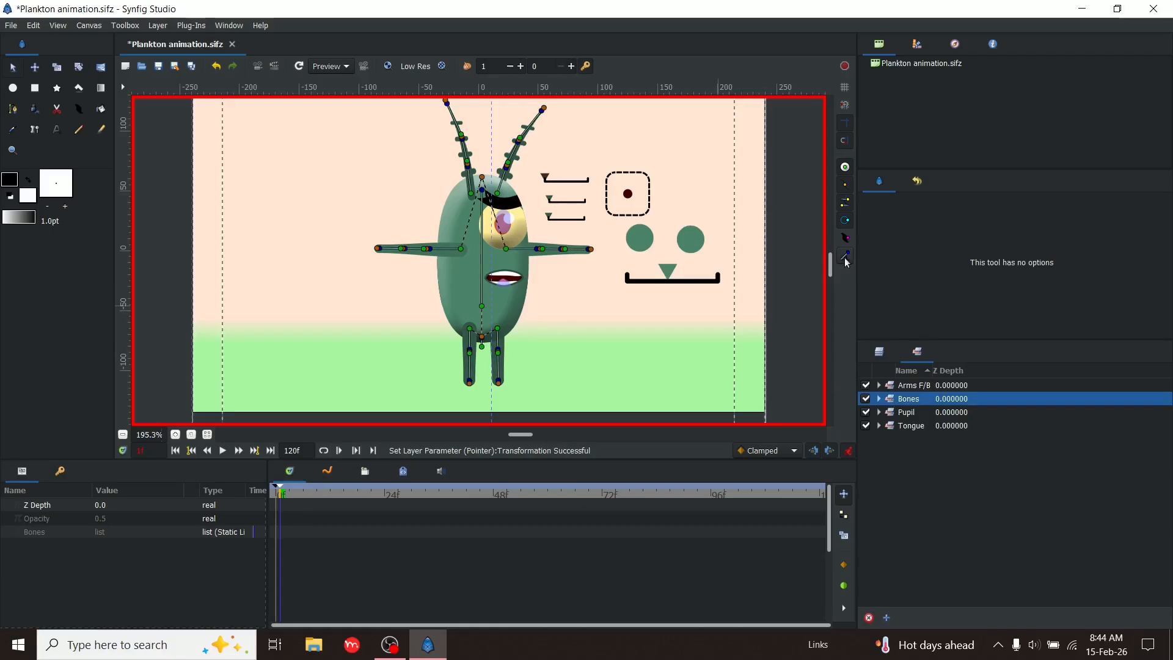
pyautogui.click(844, 167)
pyautogui.click(845, 185)
pyautogui.moveTo(498, 350)
pyautogui.mouseDown()
pyautogui.moveTo(525, 334)
pyautogui.moveTo(490, 343)
pyautogui.mouseUp()
pyautogui.click(845, 166)
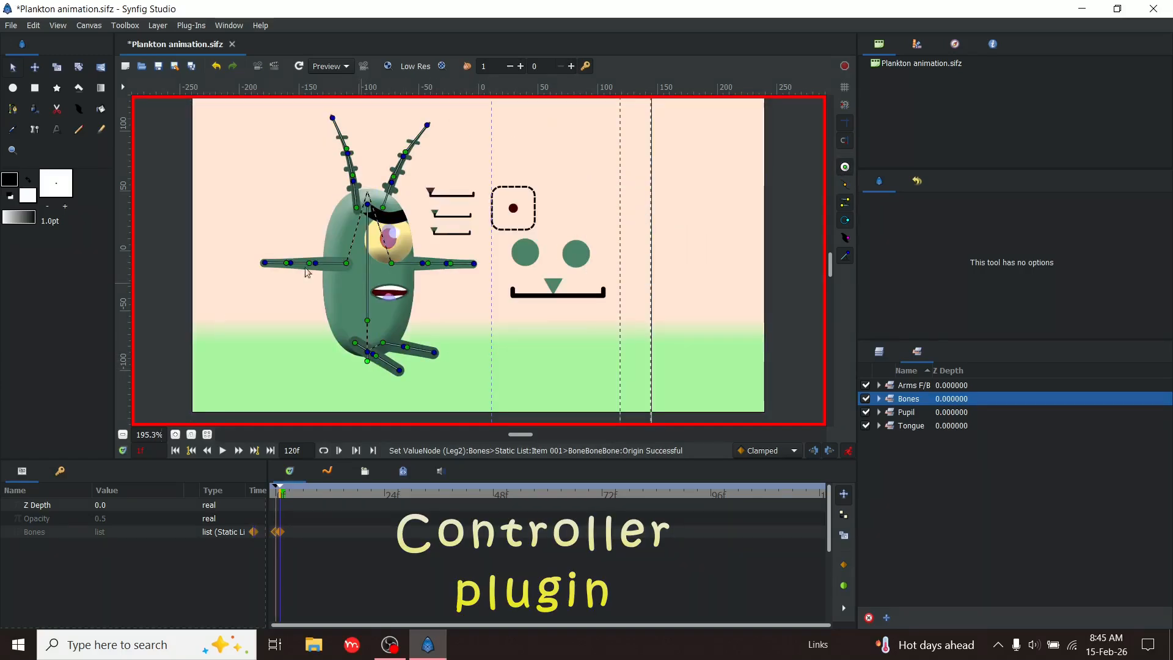
pyautogui.moveTo(422, 264); pyautogui.dragTo(406, 290)
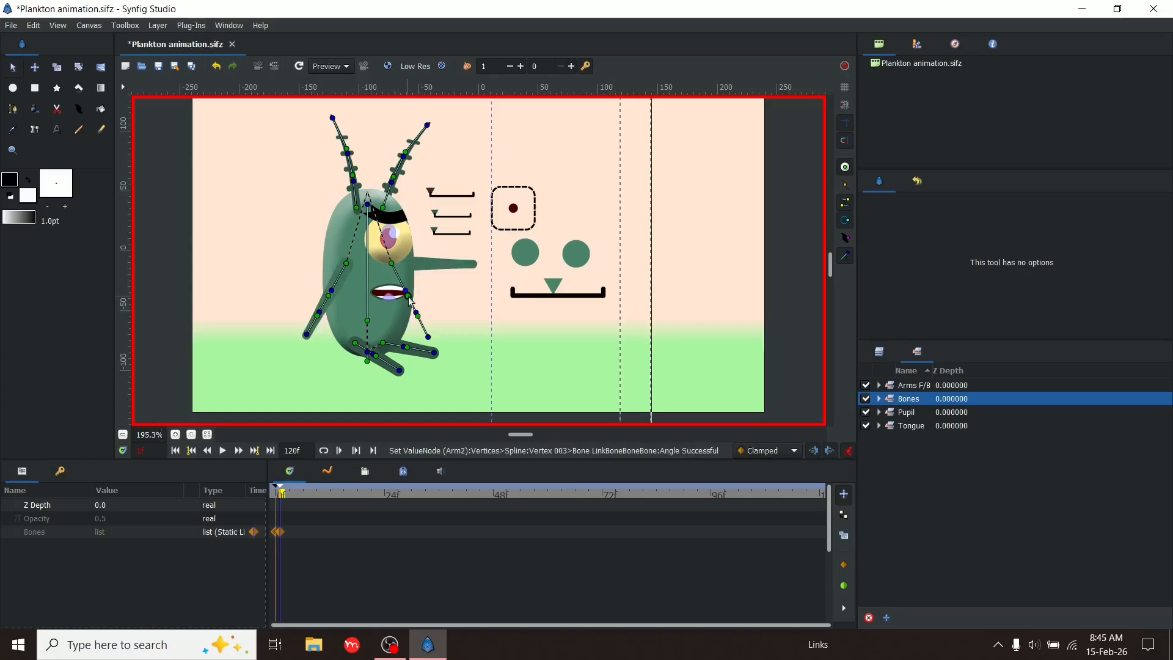
# Close the character's mouth by moving the mouth controller dot to the right edge of its dashed box
pyautogui.click(515, 213)
pyautogui.moveTo(513, 210); pyautogui.dragTo(535, 208)
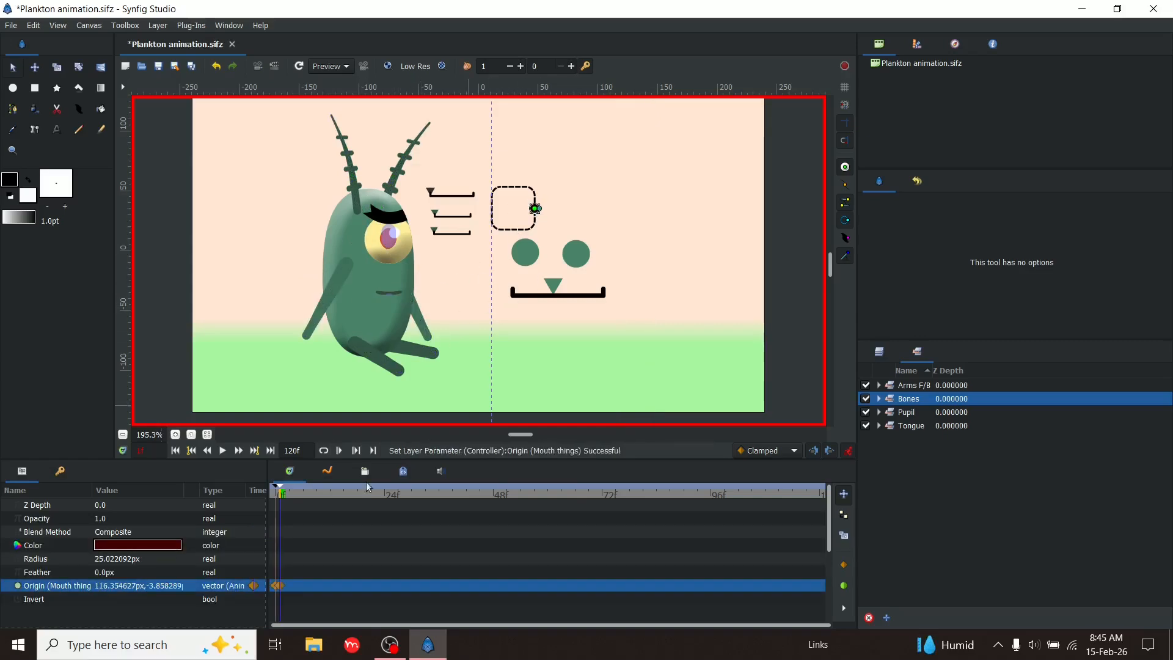
pyautogui.scroll(1, 536, 307)
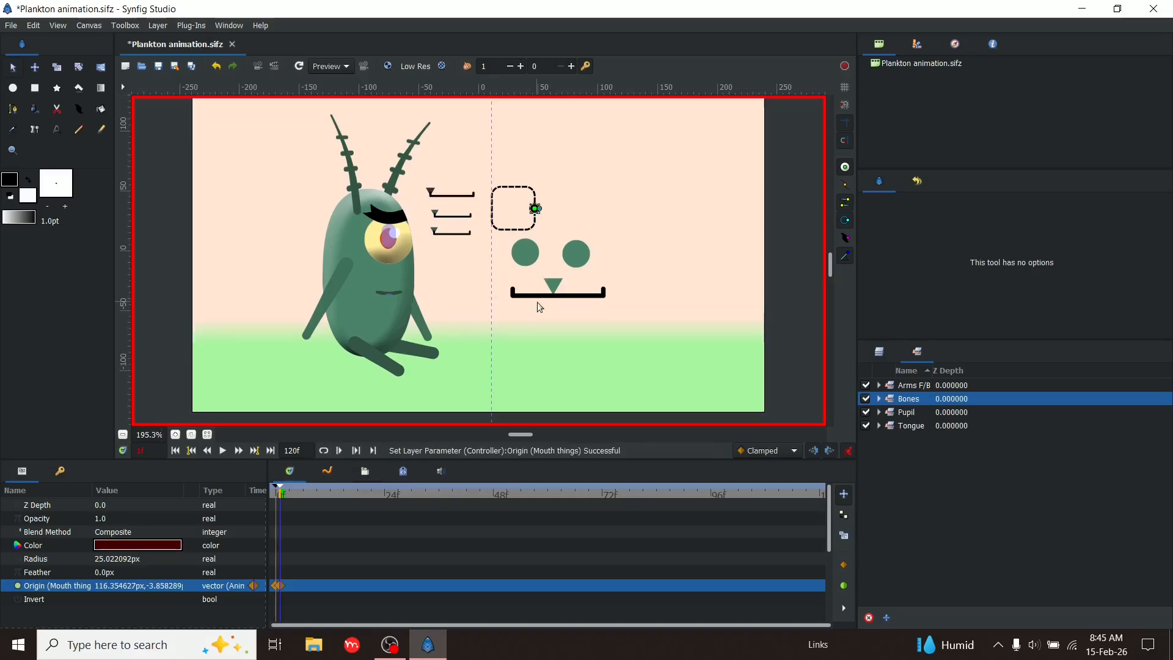
# Shift the whole seated character slightly left and down with the Bones skeleton's root bone, and save the file
pyautogui.doubleClick(892, 399)
pyautogui.moveTo(367, 373); pyautogui.dragTo(358, 378)
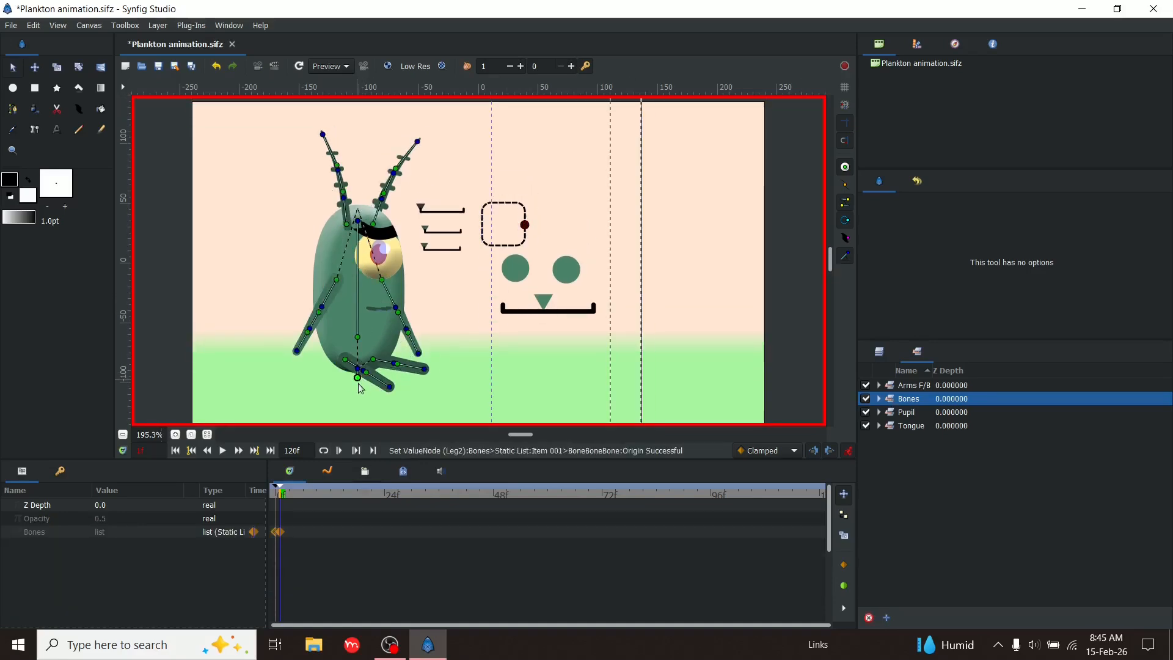
pyautogui.scroll(-2, 418, 333)
pyautogui.scroll(1, 417, 329)
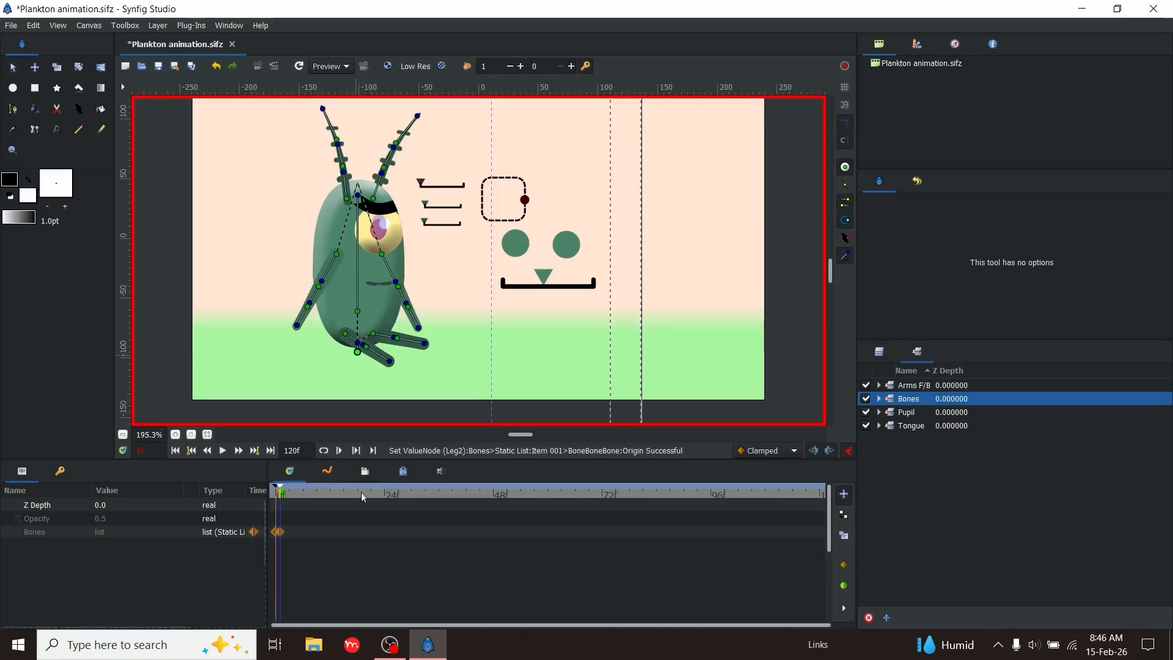
pyautogui.click(163, 64)
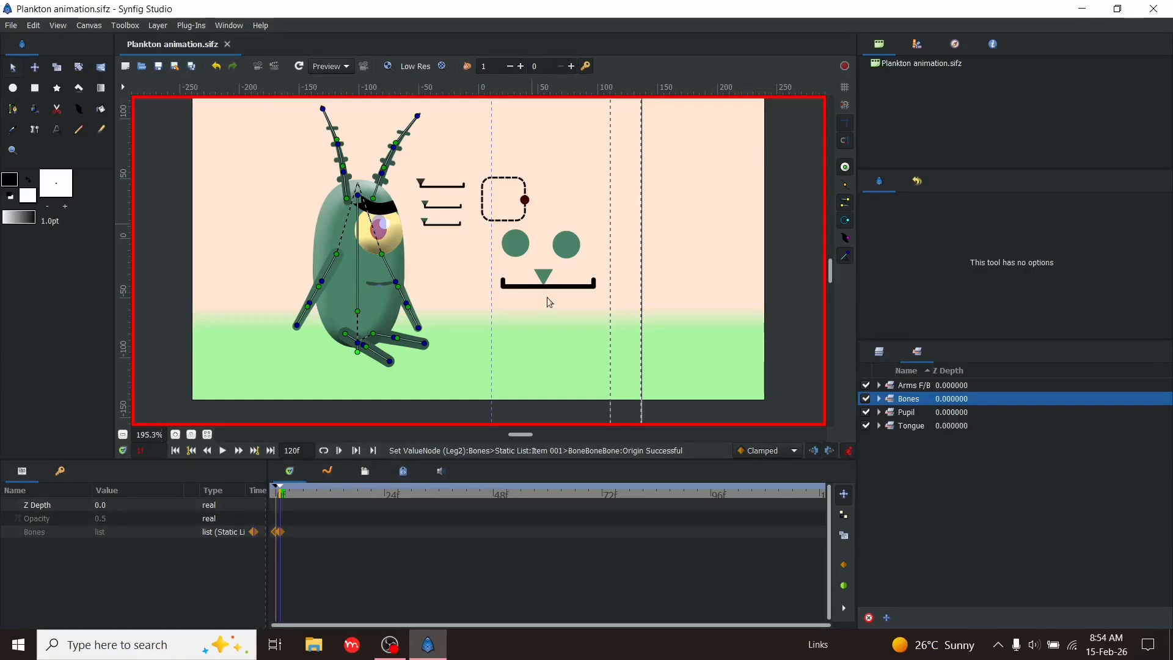
# Animate the Pupil skeleton to look toward the eye's right edge at about frame 7 and partly back toward the centre at frame 11
pyautogui.scroll(-1, 445, 264)
pyautogui.scroll(1, 444, 264)
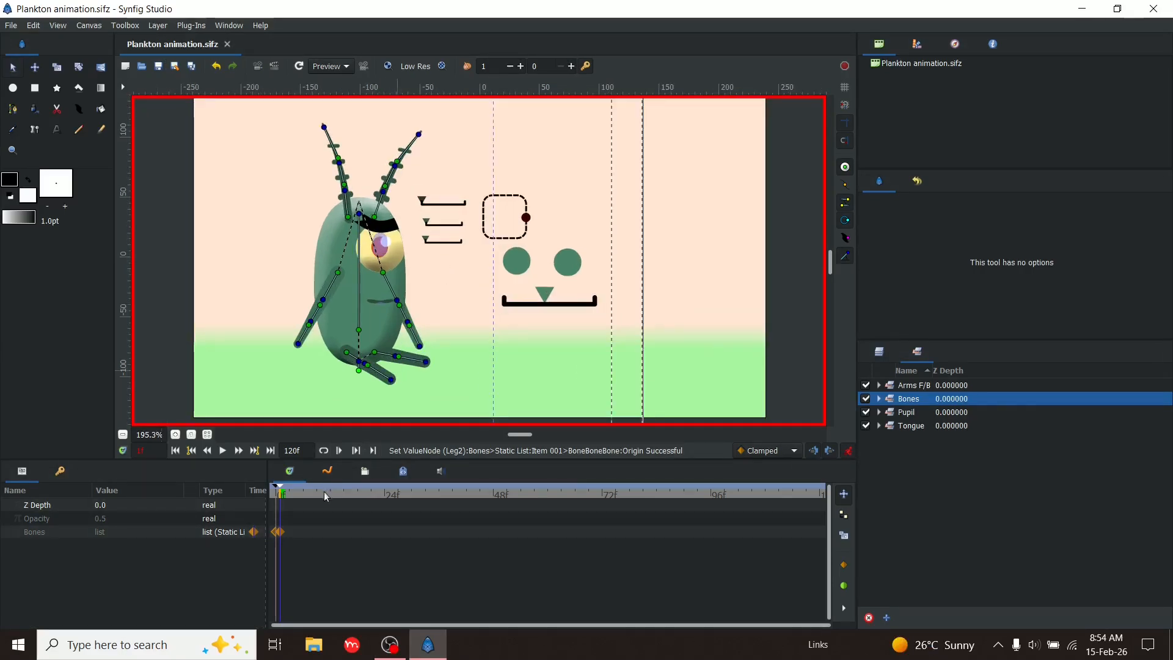
pyautogui.click(309, 493)
pyautogui.click(904, 412)
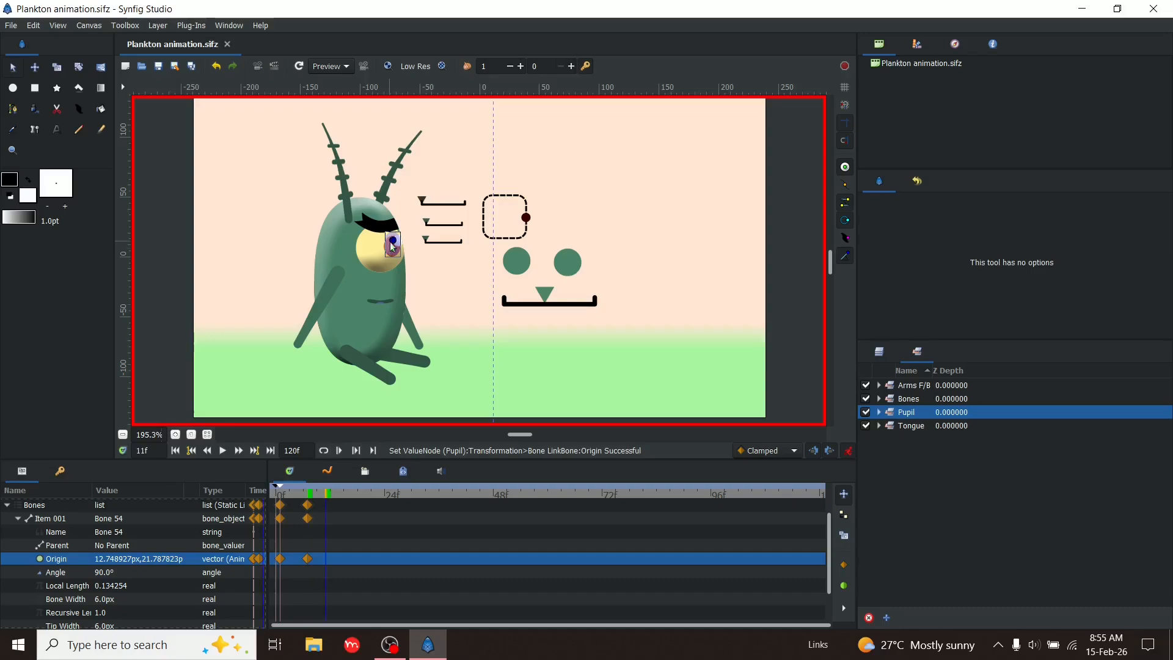
pyautogui.moveTo(392, 254); pyautogui.dragTo(386, 254)
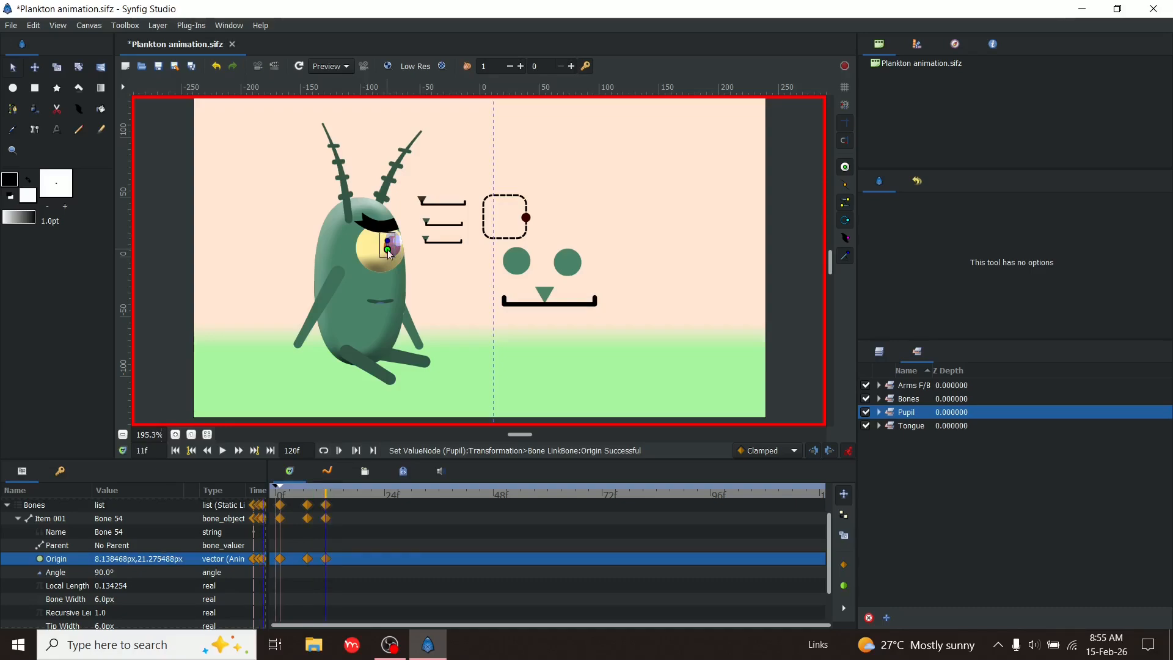
# Add a keyframe at about frame 16, move the playhead to frame 21, and save the file
pyautogui.click(350, 492)
pyautogui.press('k')
pyautogui.click(373, 494)
pyautogui.hotkey('ctrl', 's')
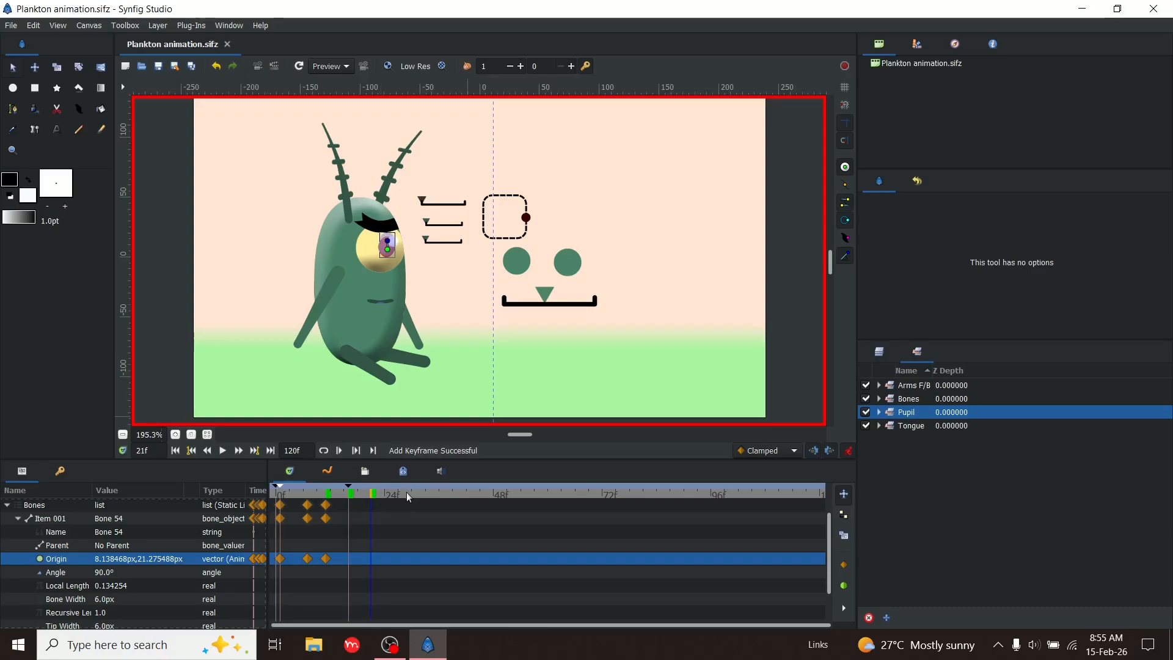
# Return the playhead to the new keyframe and look up the preview action's keyboard shortcut in the preferences
pyautogui.click(349, 496)
pyautogui.click(33, 25)
pyautogui.click(98, 207)
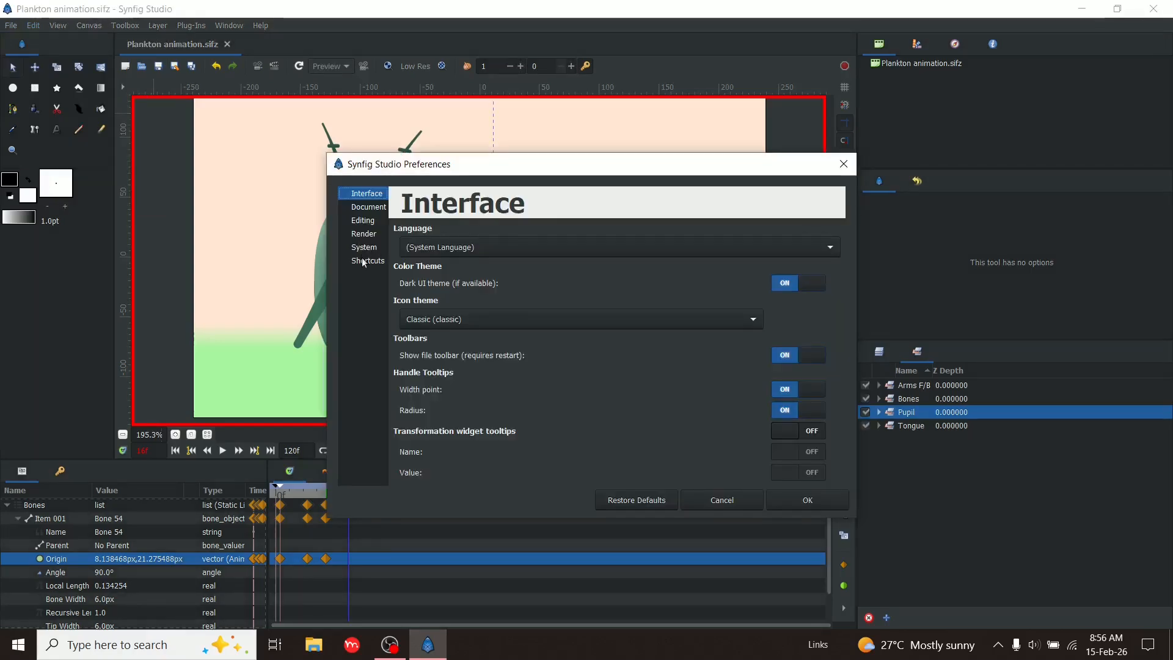
pyautogui.click(368, 260)
pyautogui.scroll(-2, 528, 397)
pyautogui.scroll(-15, 527, 393)
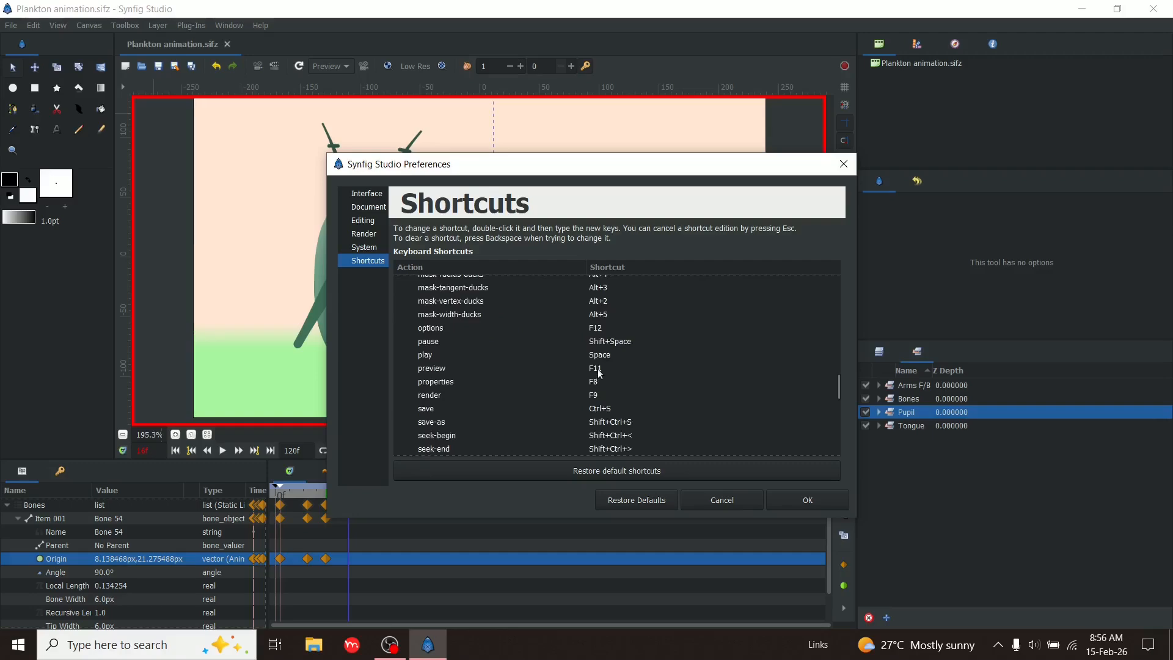
pyautogui.click(598, 369)
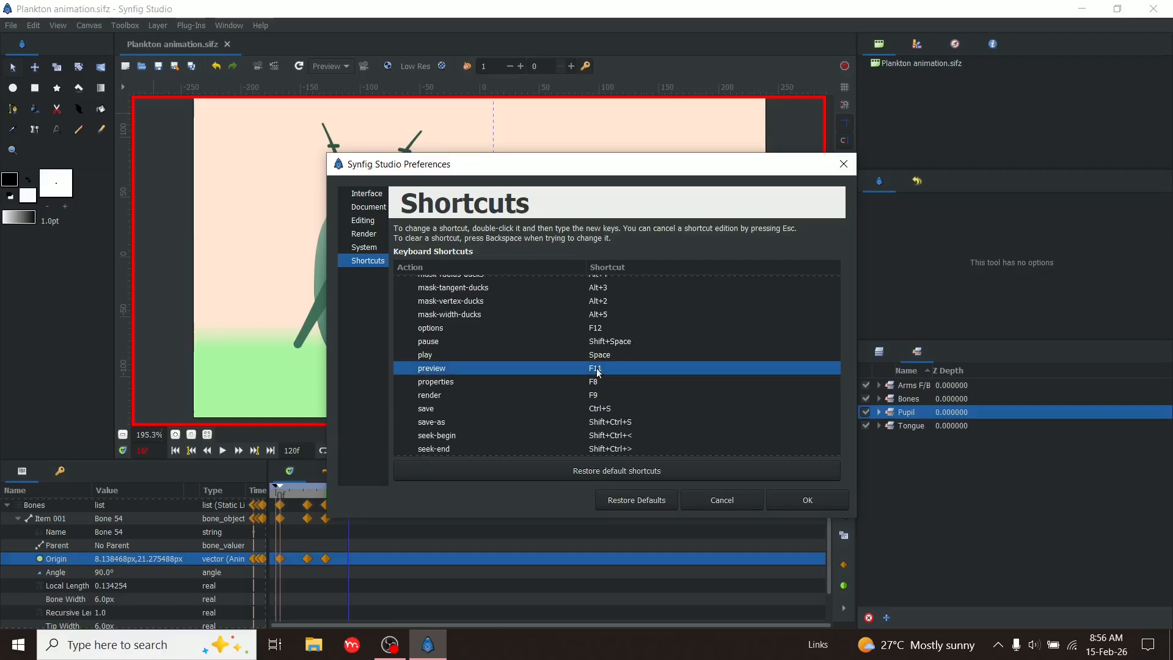
# Try to assign Shift+Space as the preview action's shortcut, overriding the pause action, and close the preferences
pyautogui.doubleClick(598, 370)
pyautogui.hotkey('shift', 'space')
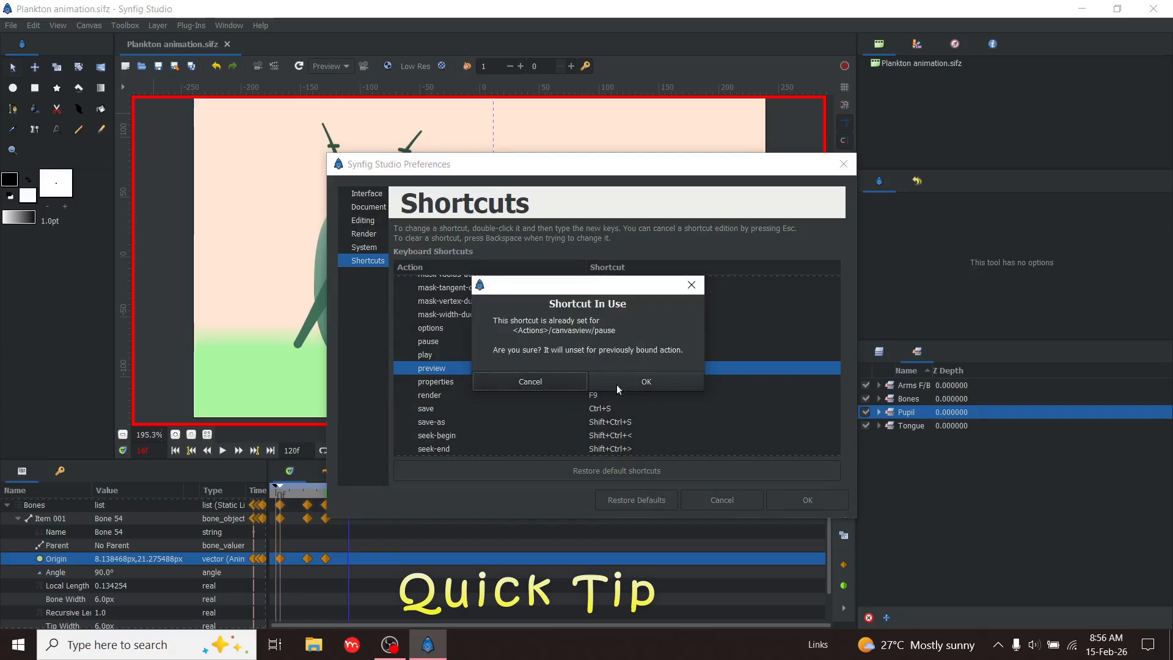
pyautogui.click(616, 384)
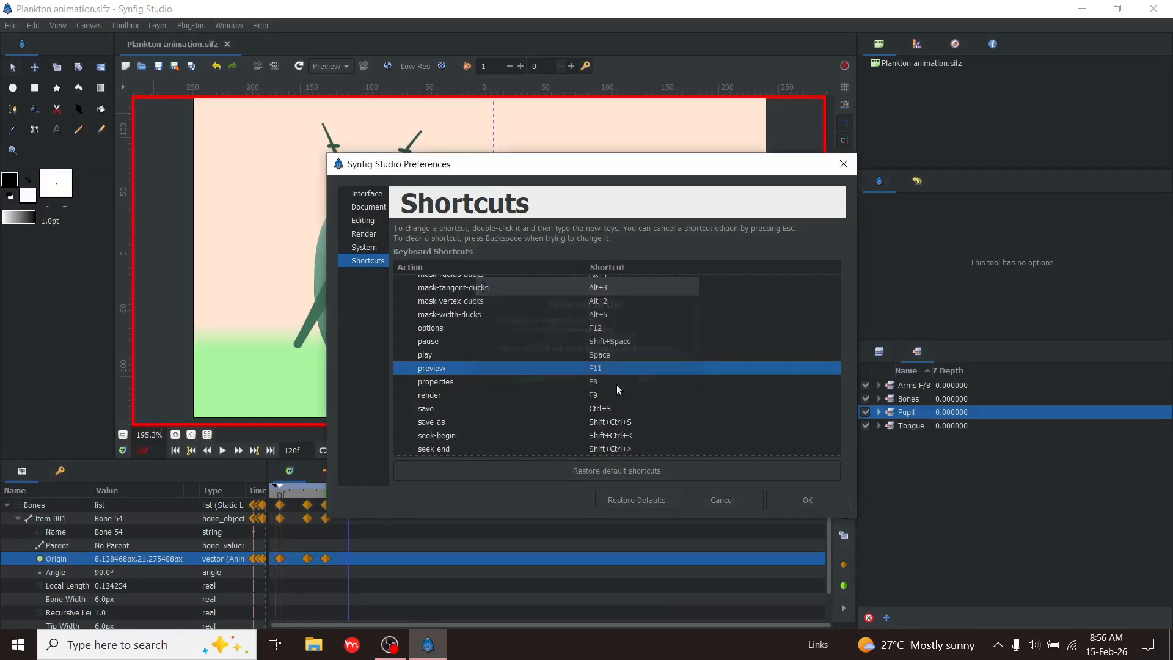
pyautogui.click(812, 499)
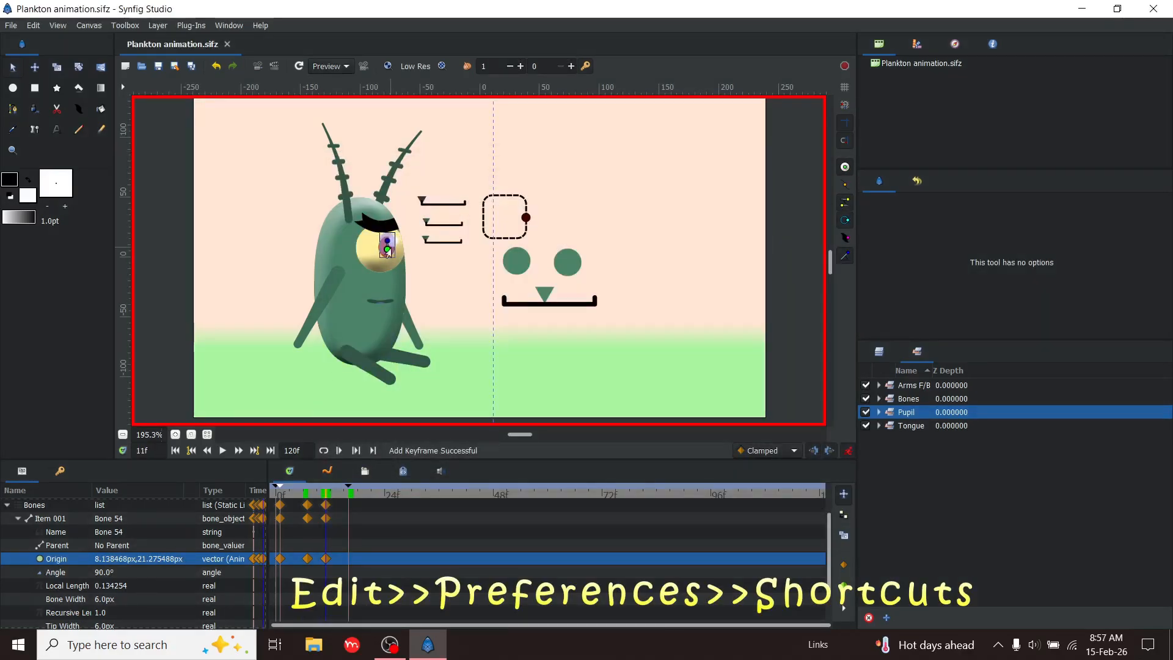
# Delete the pupil bone's Origin waypoint at frame 11 and save the file
pyautogui.keyDown('alt'); pyautogui.click(326, 558); pyautogui.keyUp('alt')
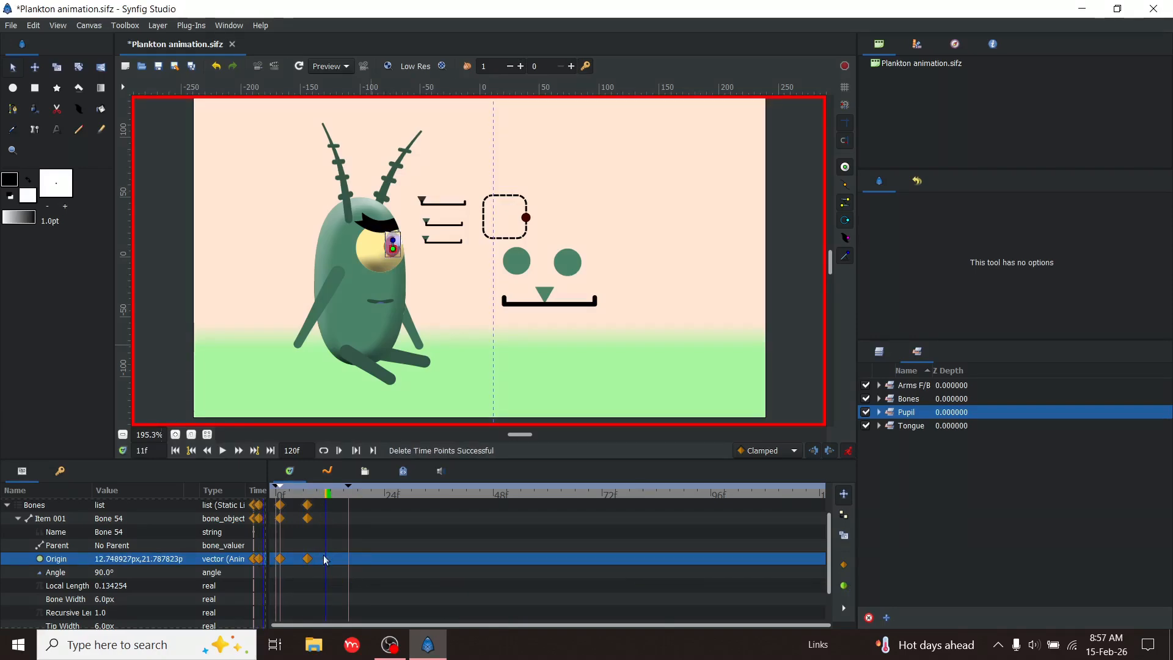
pyautogui.hotkey('ctrl', 's')
# At frame 22, slide the uppermost controller's pointer from the start of its track to the middle to change the eyebrow
pyautogui.click(349, 495)
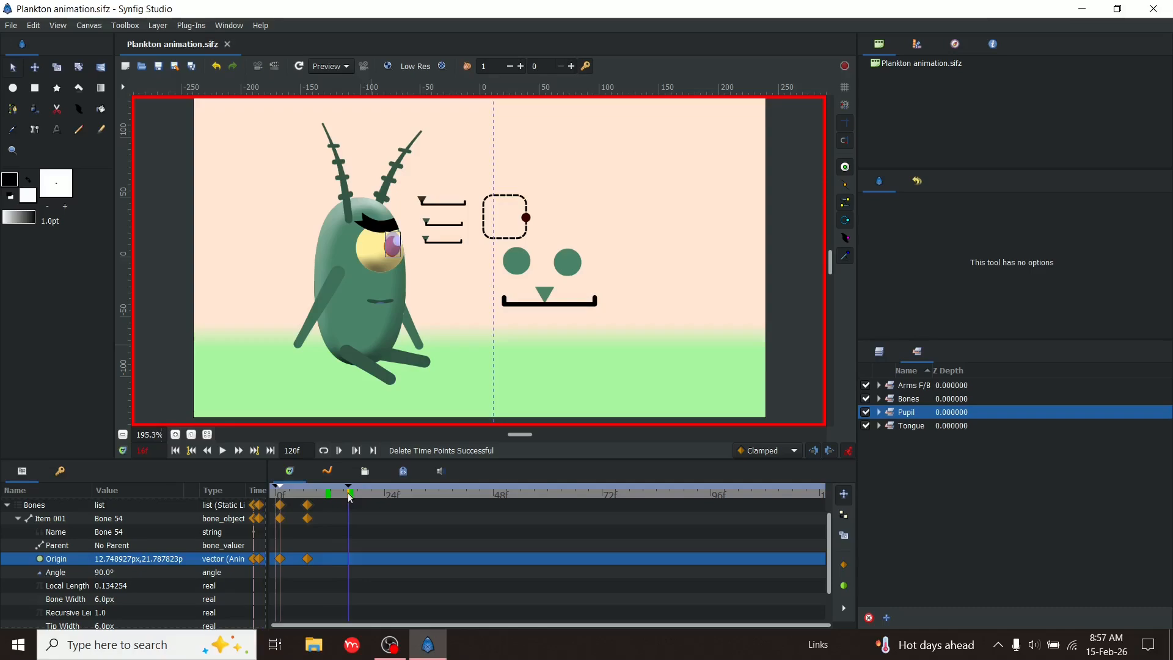
pyautogui.click(384, 496)
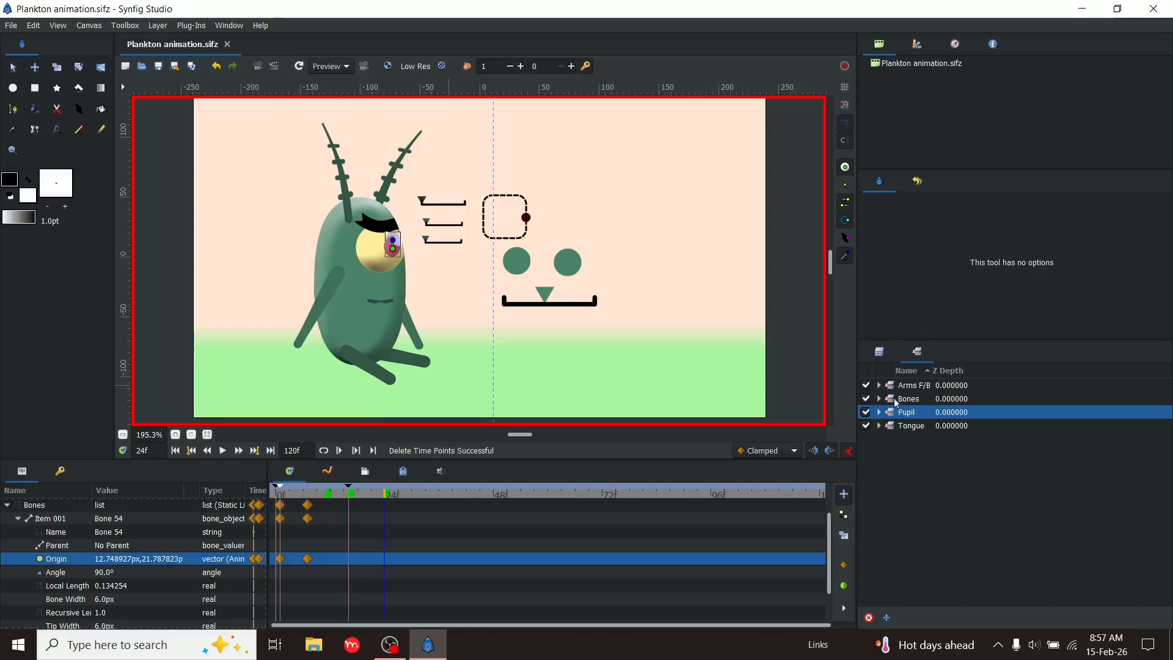
pyautogui.click(426, 494)
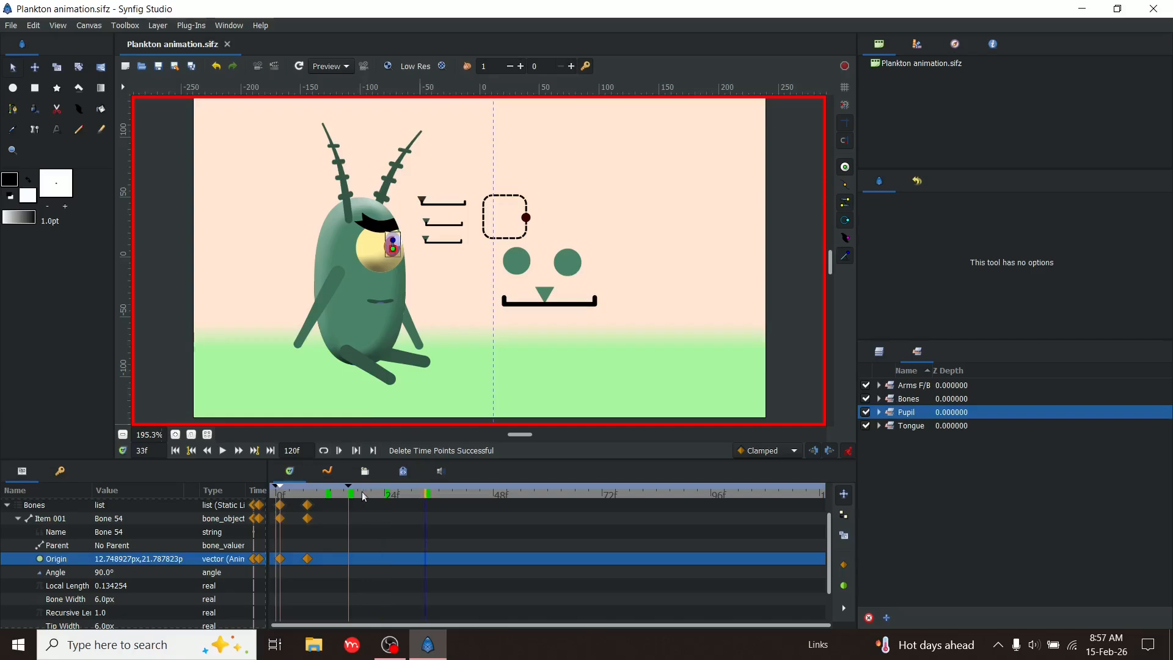
pyautogui.click(375, 496)
pyautogui.click(422, 201)
pyautogui.moveTo(422, 202); pyautogui.dragTo(445, 207)
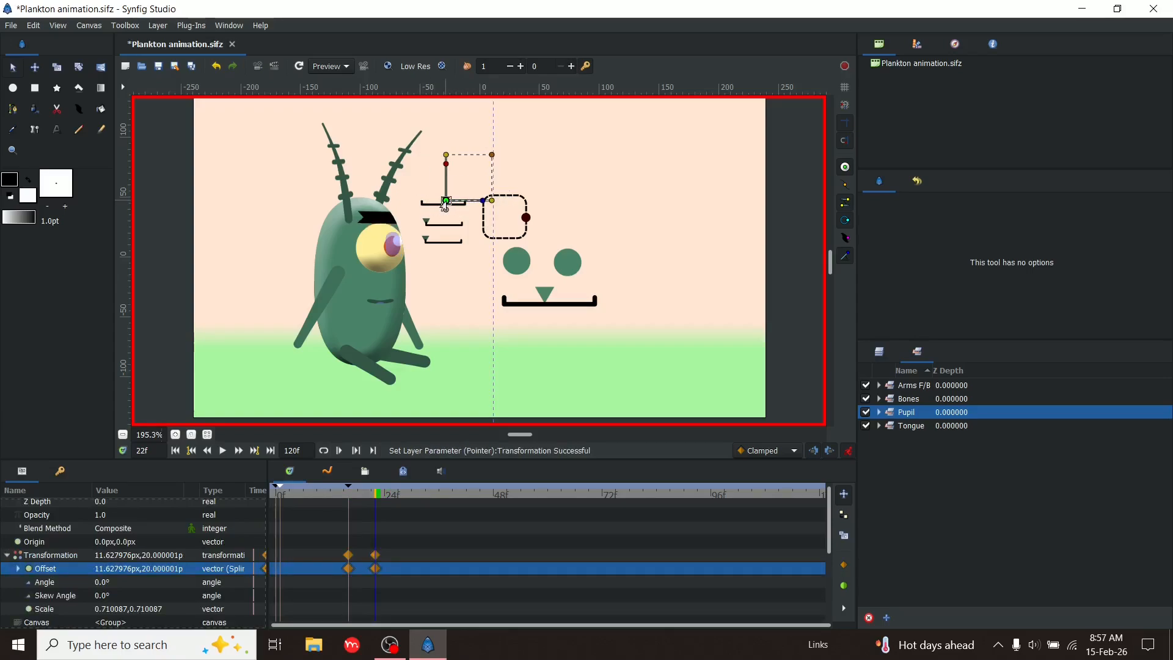
# Add a keyframe at about frame 30, then at frame 37 swing both arms and lean the body forward with the Bones skeletons
pyautogui.doubleClick(412, 486)
pyautogui.click(444, 493)
pyautogui.click(897, 399)
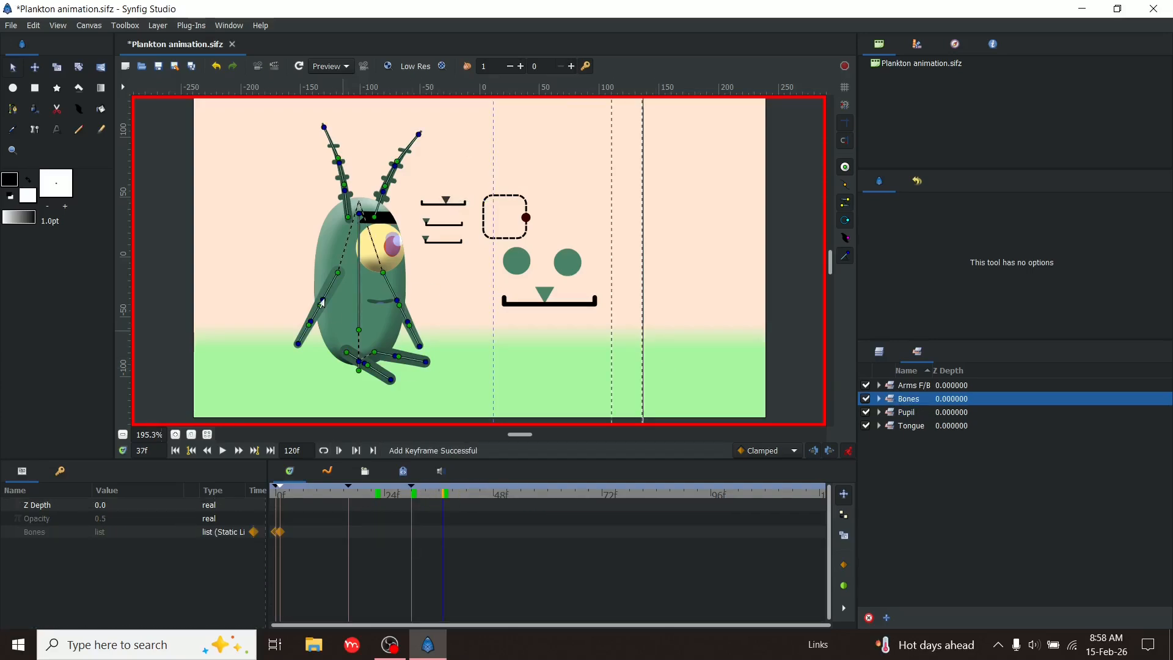
pyautogui.moveTo(396, 300); pyautogui.dragTo(331, 303)
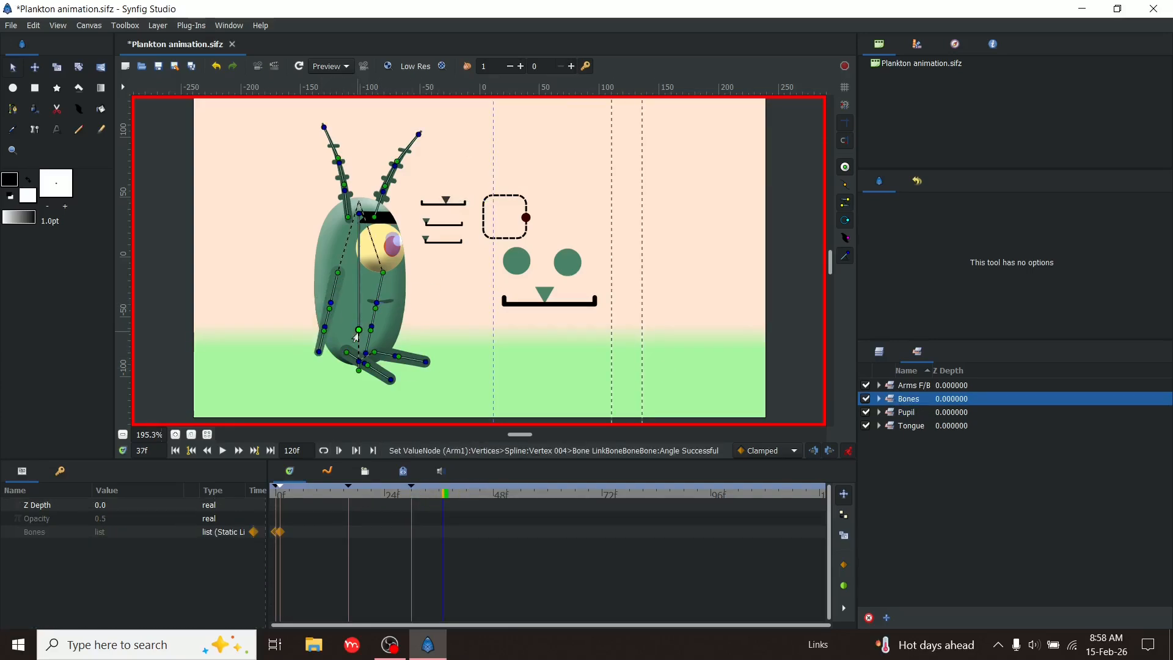
pyautogui.moveTo(359, 214); pyautogui.dragTo(380, 217)
# Pose the bent legs toward the ground at frame 42, undo the last adjustment, and save the file
pyautogui.click(466, 493)
pyautogui.scroll(4, 359, 383)
pyautogui.moveTo(358, 375); pyautogui.dragTo(423, 397)
pyautogui.hotkey('ctrl', 'z')
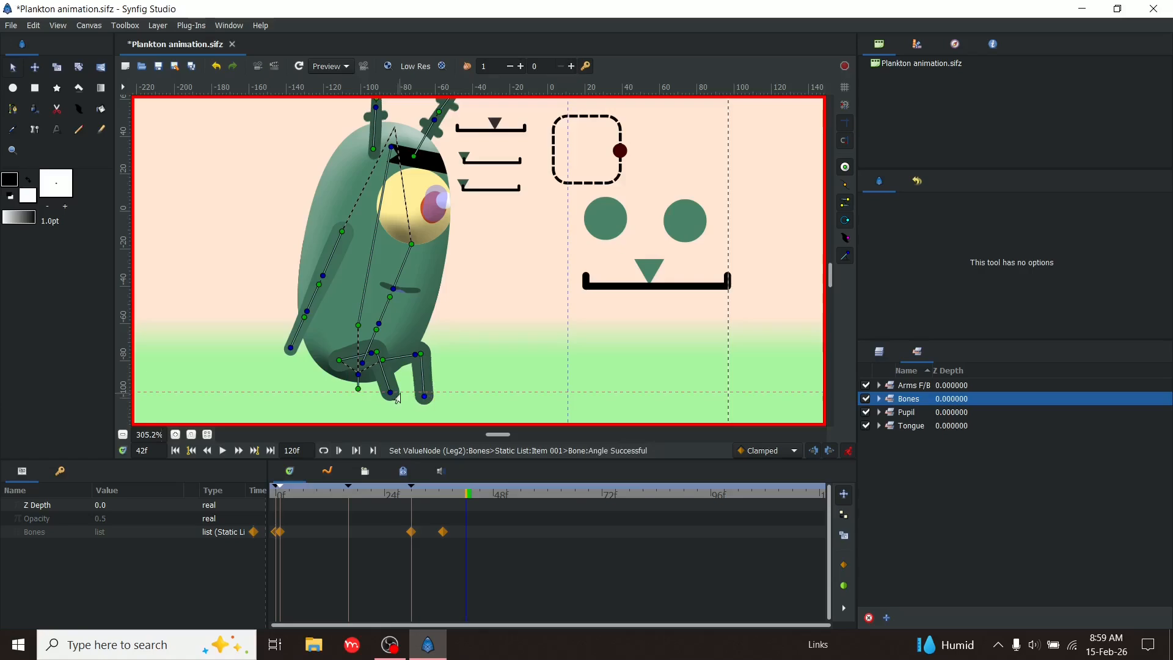
pyautogui.hotkey('ctrl', 's')
# Render a preview of the animation starting at frame 1, play it back, and close the preview
pyautogui.press('F11')
pyautogui.moveTo(211, 201); pyautogui.dragTo(253, 206)
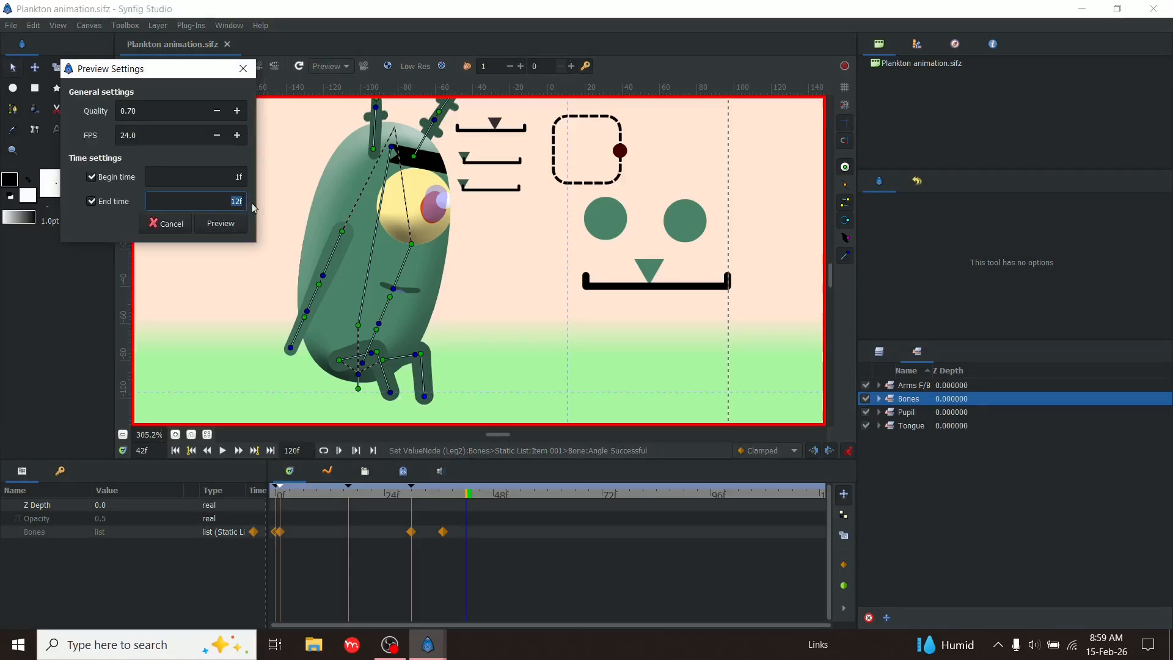
pyautogui.click(208, 225)
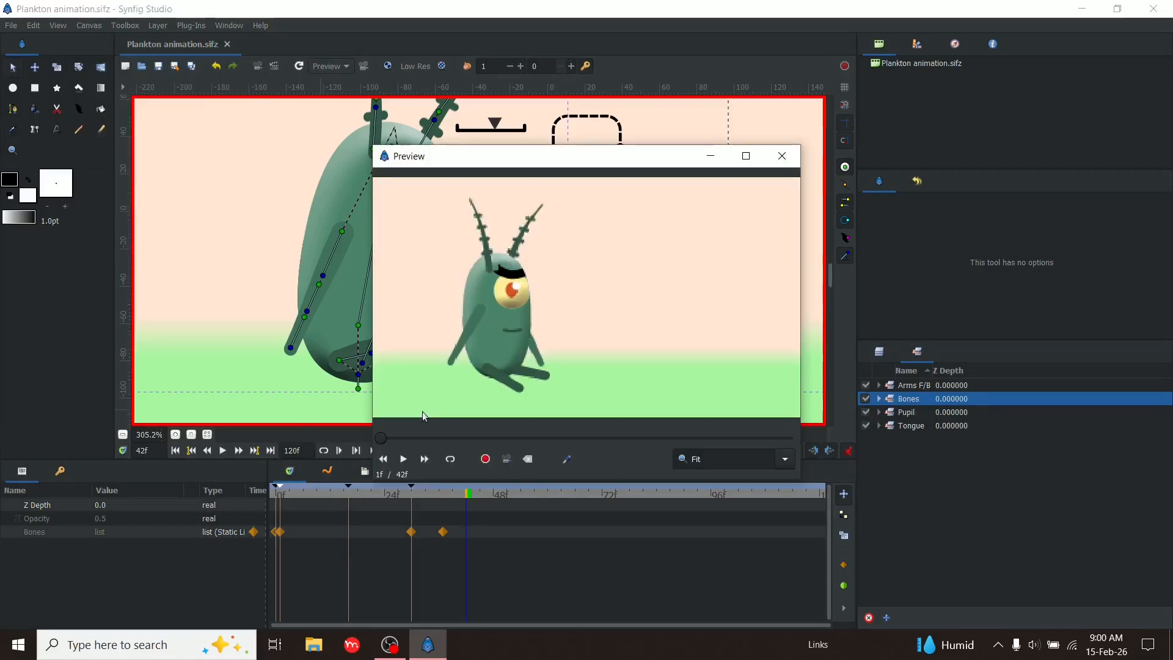
pyautogui.click(403, 459)
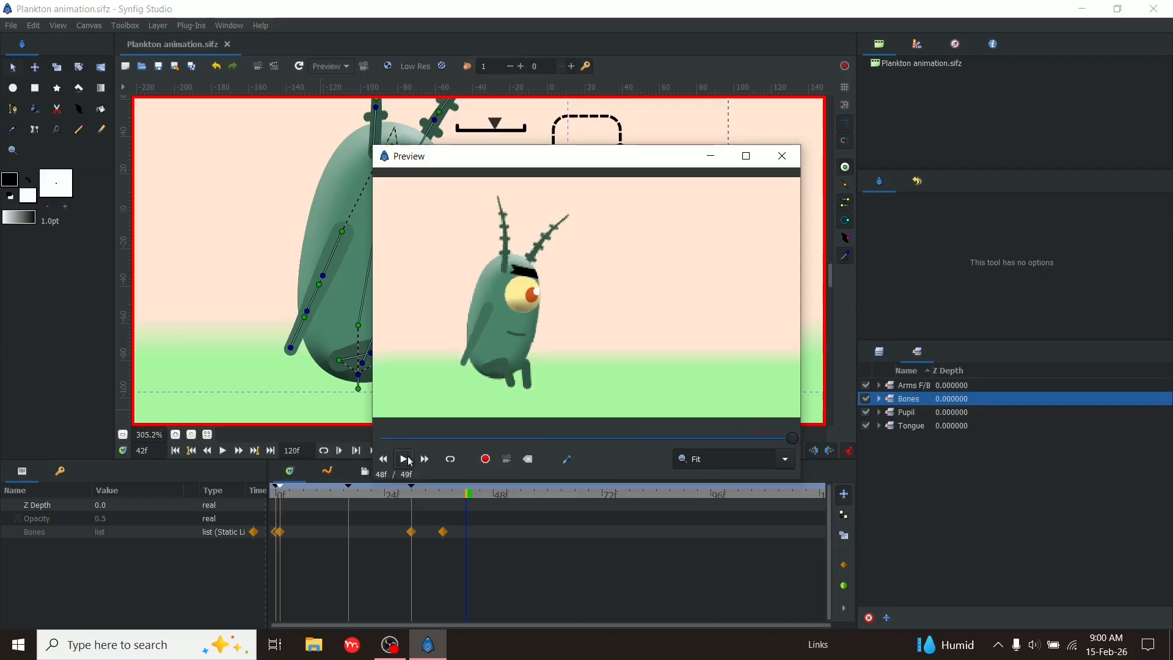
pyautogui.click(405, 458)
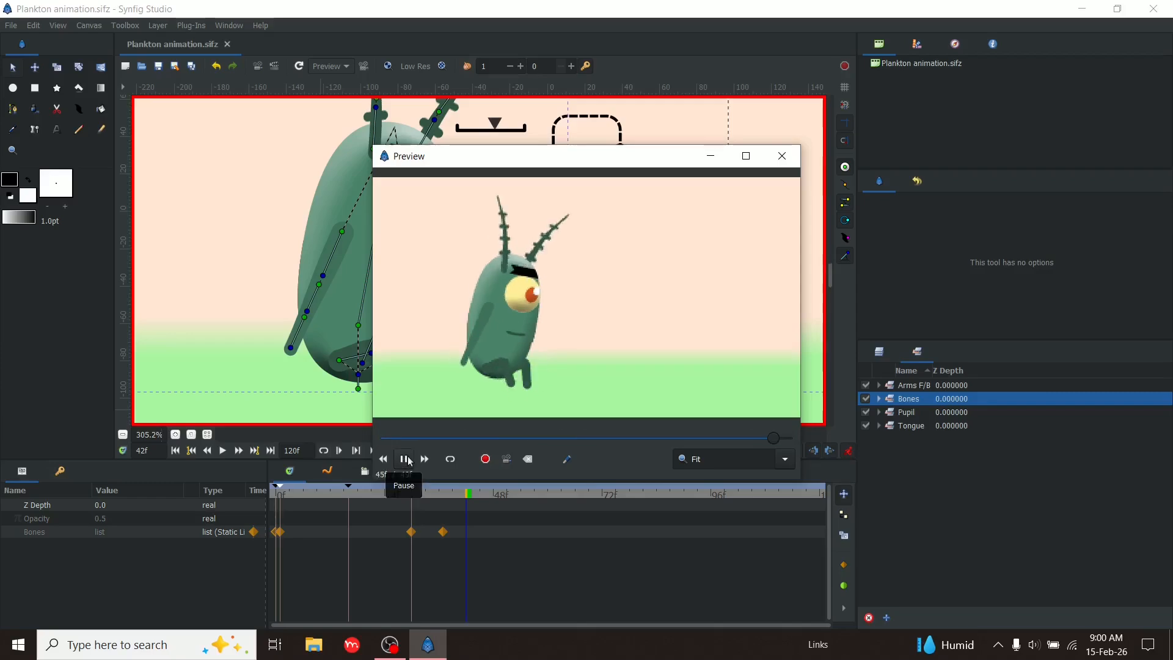
pyautogui.click(783, 156)
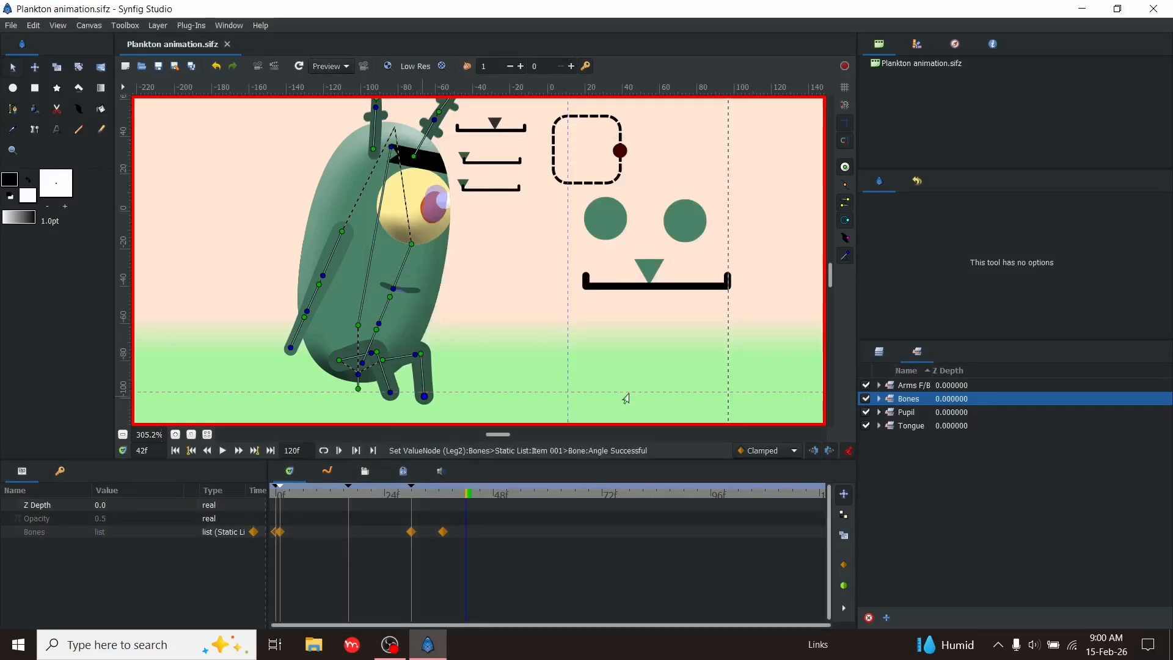
# Select the Leg2 skeleton in the Bones set, add a keyframe at frame 42, and save the file
pyautogui.click(878, 398)
pyautogui.click(902, 494)
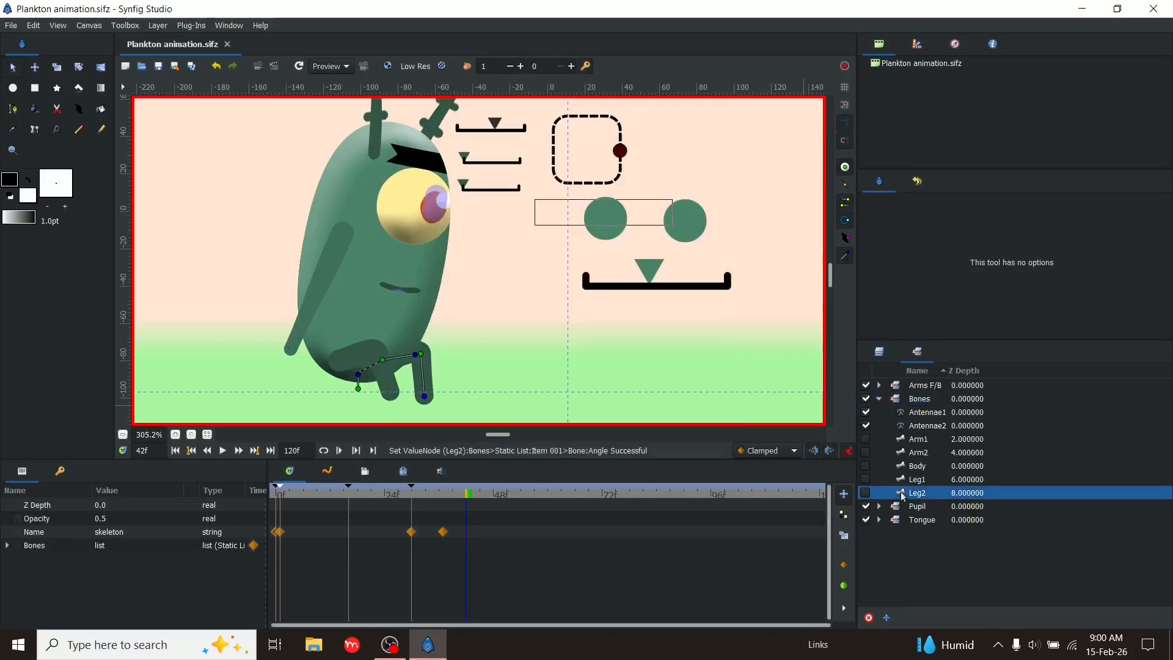
pyautogui.rightClick(471, 494)
pyautogui.click(475, 498)
pyautogui.hotkey('ctrl', 's')
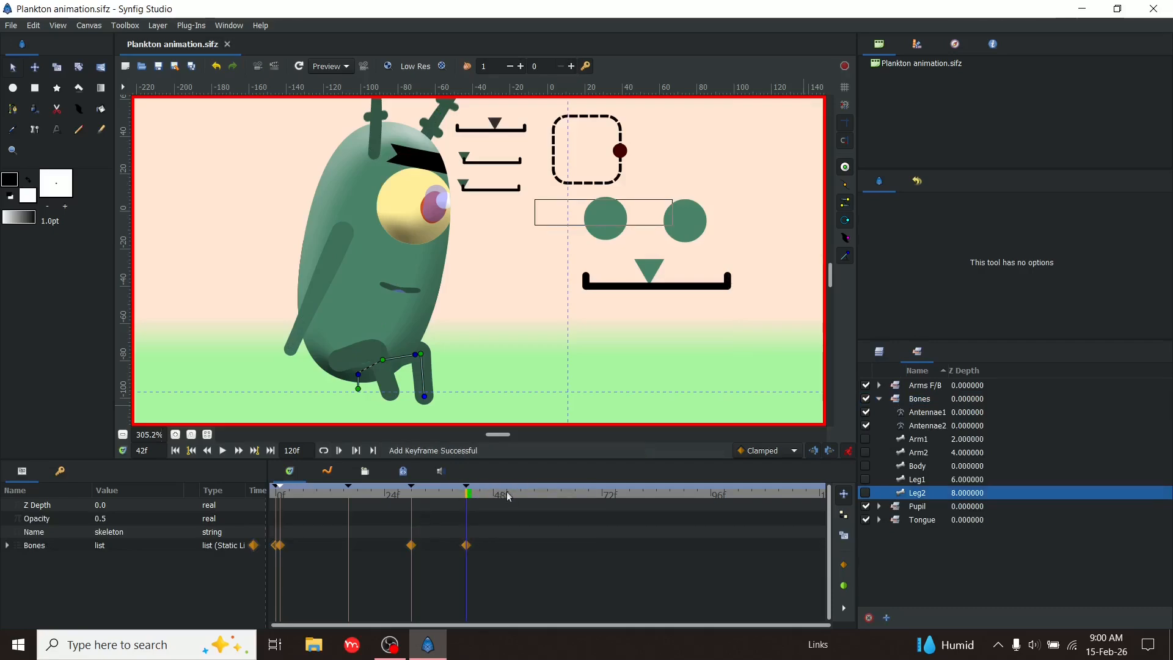
# Add new keyframes at about frame 51 and at frame 60
pyautogui.click(511, 494)
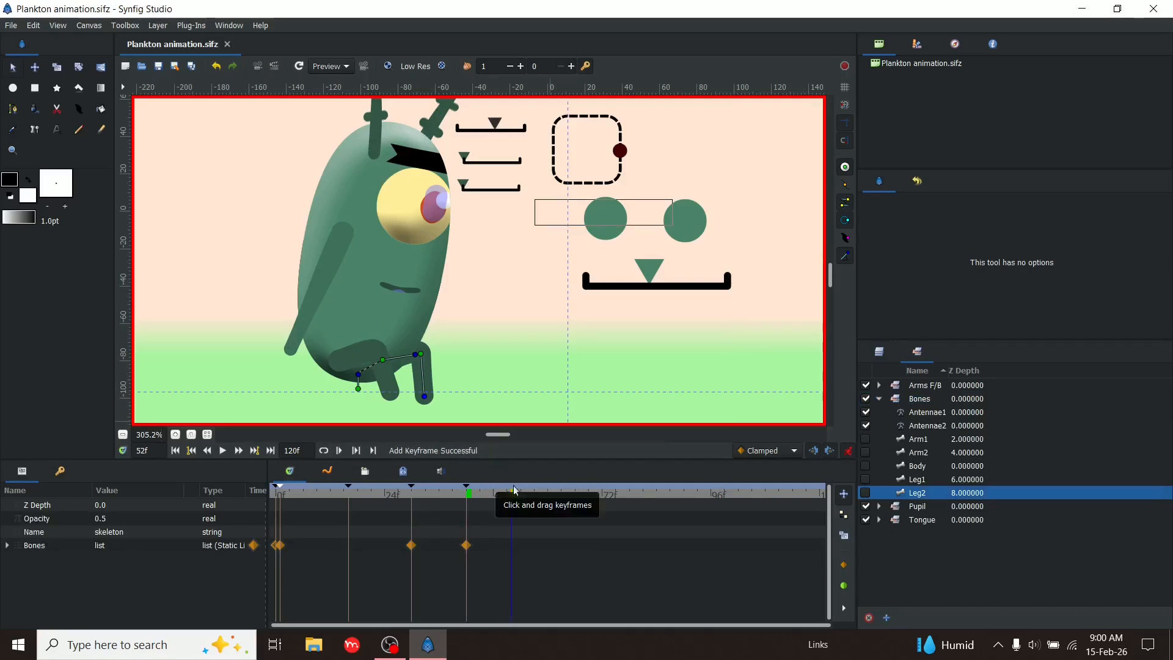
pyautogui.rightClick(514, 487)
pyautogui.click(458, 495)
pyautogui.click(467, 495)
pyautogui.click(497, 494)
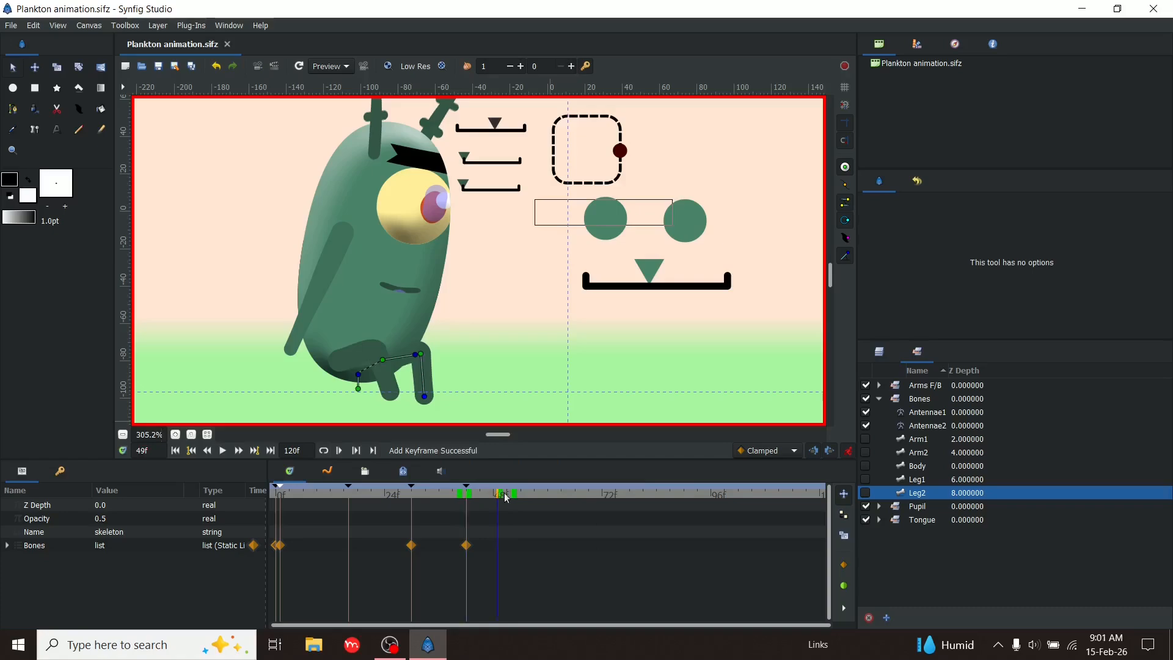
pyautogui.click(548, 495)
pyautogui.rightClick(548, 487)
pyautogui.click(557, 494)
# Set the description of the keyframe at frame 60 to "Start standing"
pyautogui.rightClick(548, 486)
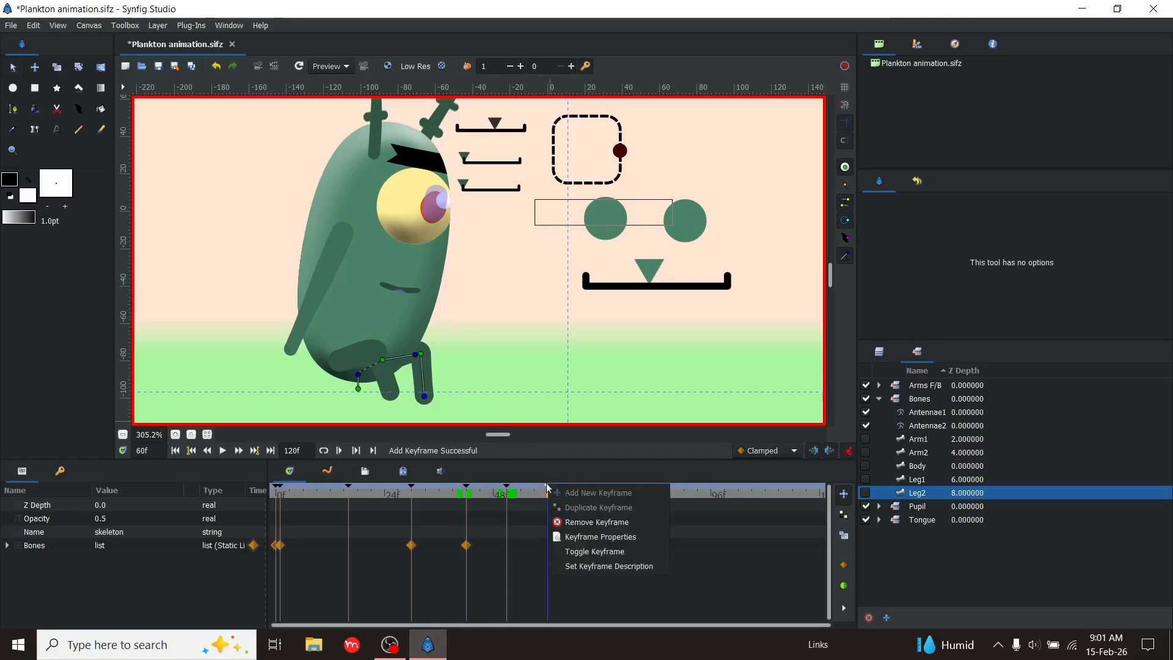
pyautogui.click(587, 565)
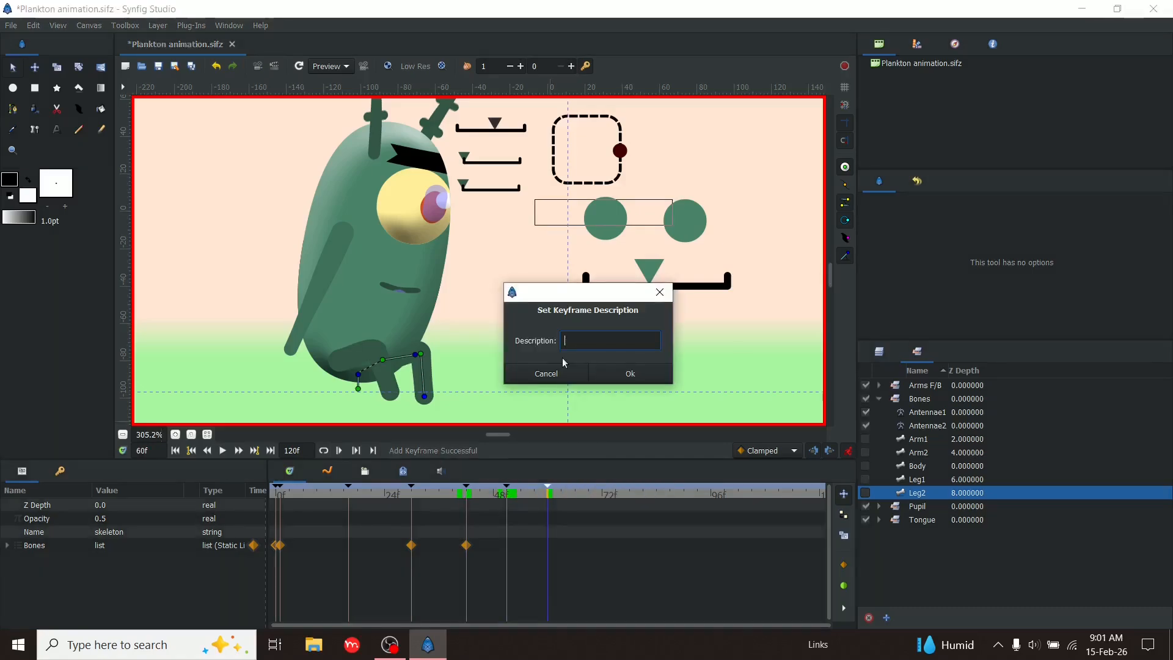
pyautogui.write('Start ')
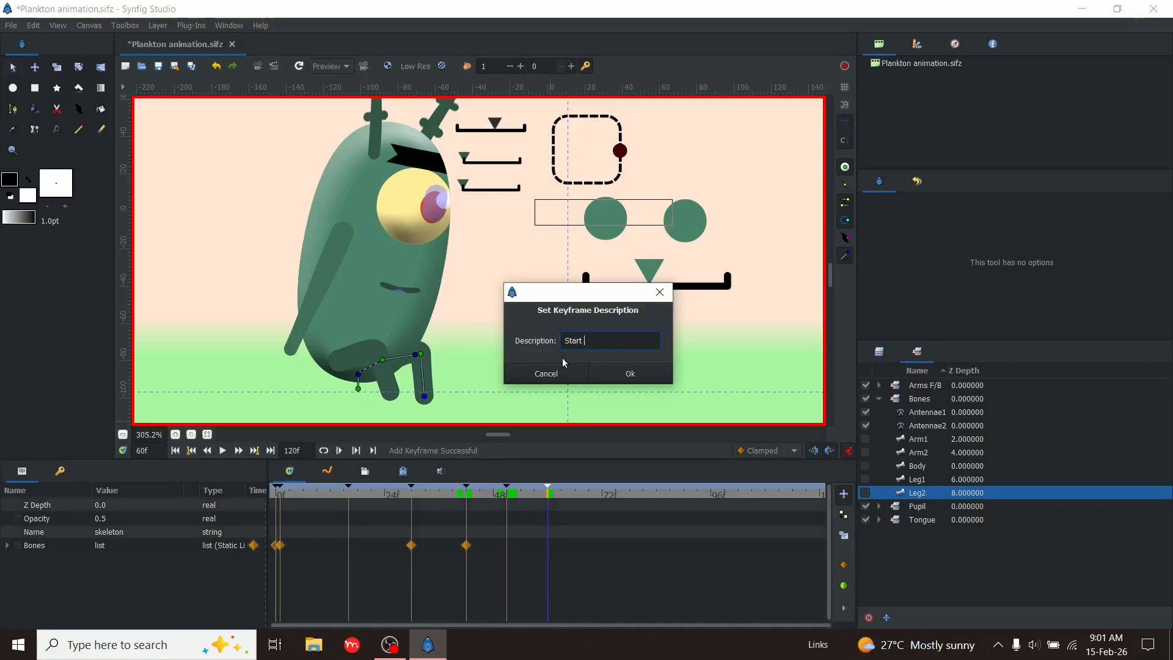
pyautogui.write('standing')
pyautogui.press('Return')
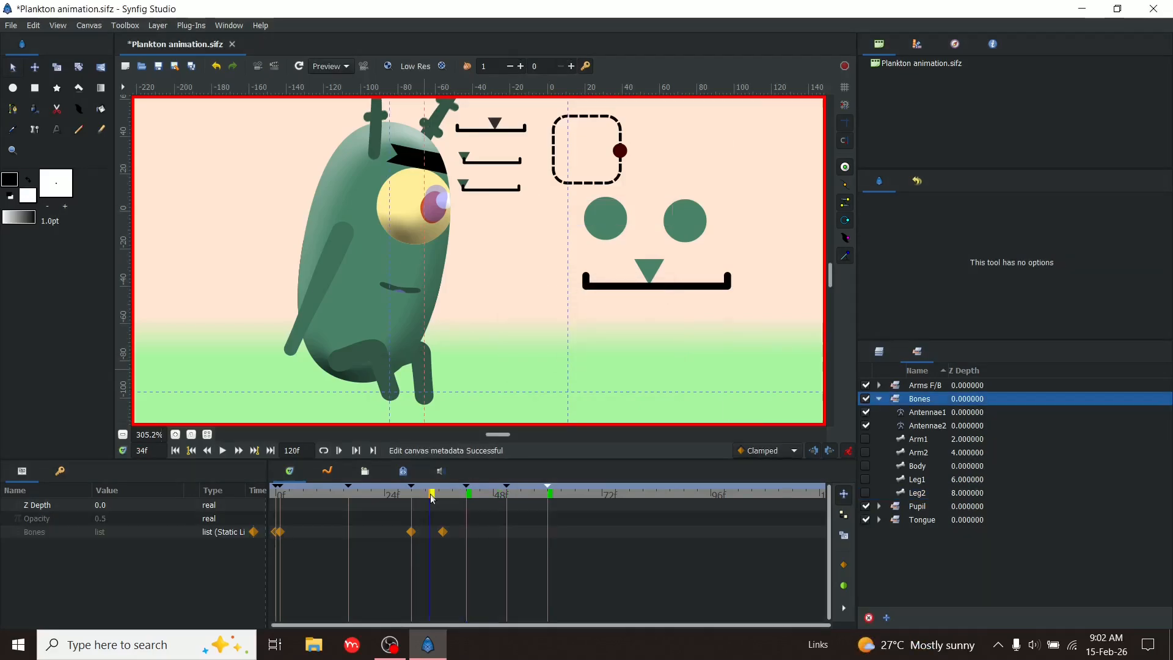
# Adjust Leg2's bones at frame 42 so its foot meets the guide lines, check the neighbouring frames, and save the file
pyautogui.moveTo(432, 498); pyautogui.dragTo(466, 500)
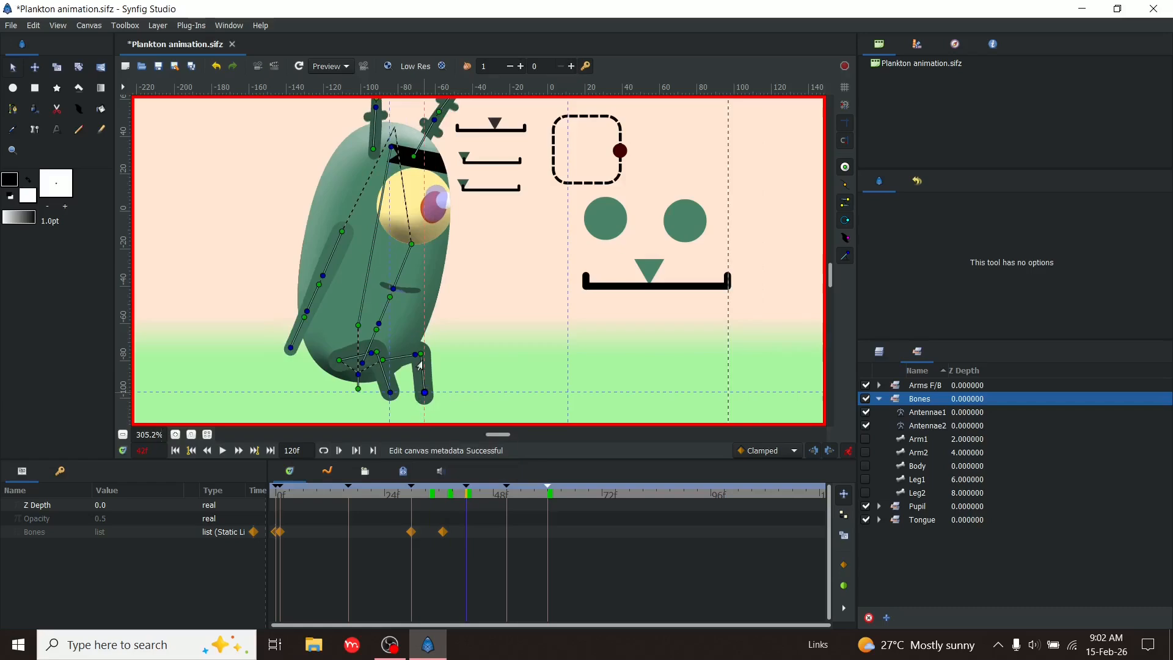
pyautogui.moveTo(416, 355); pyautogui.dragTo(424, 393)
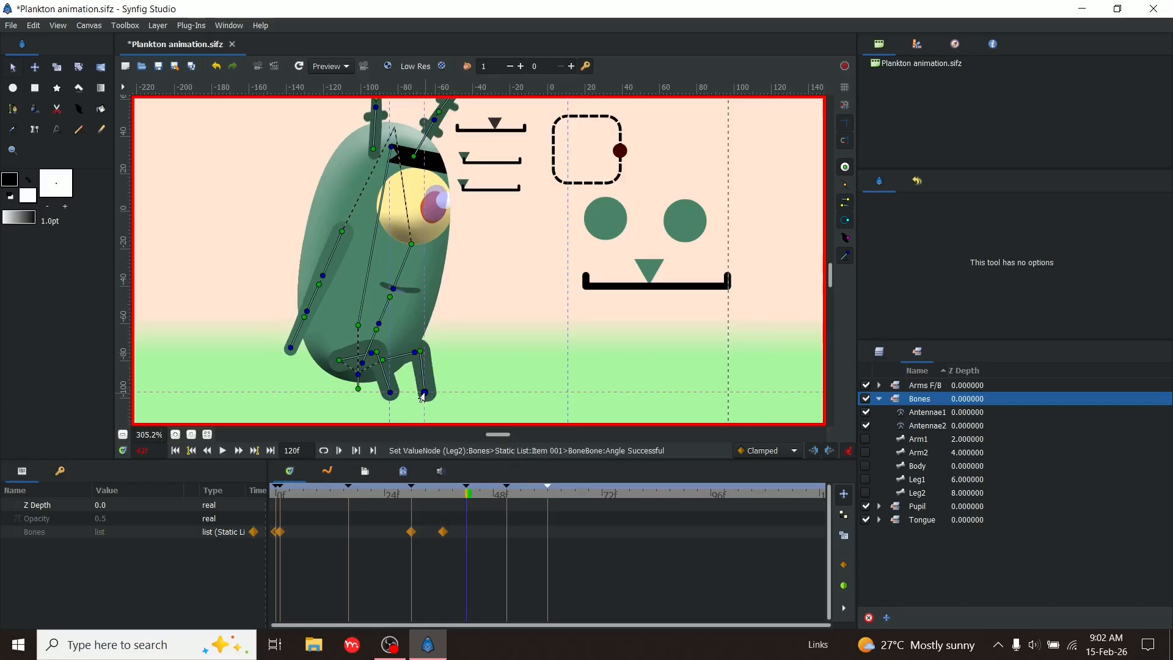
pyautogui.click(444, 494)
pyautogui.click(457, 494)
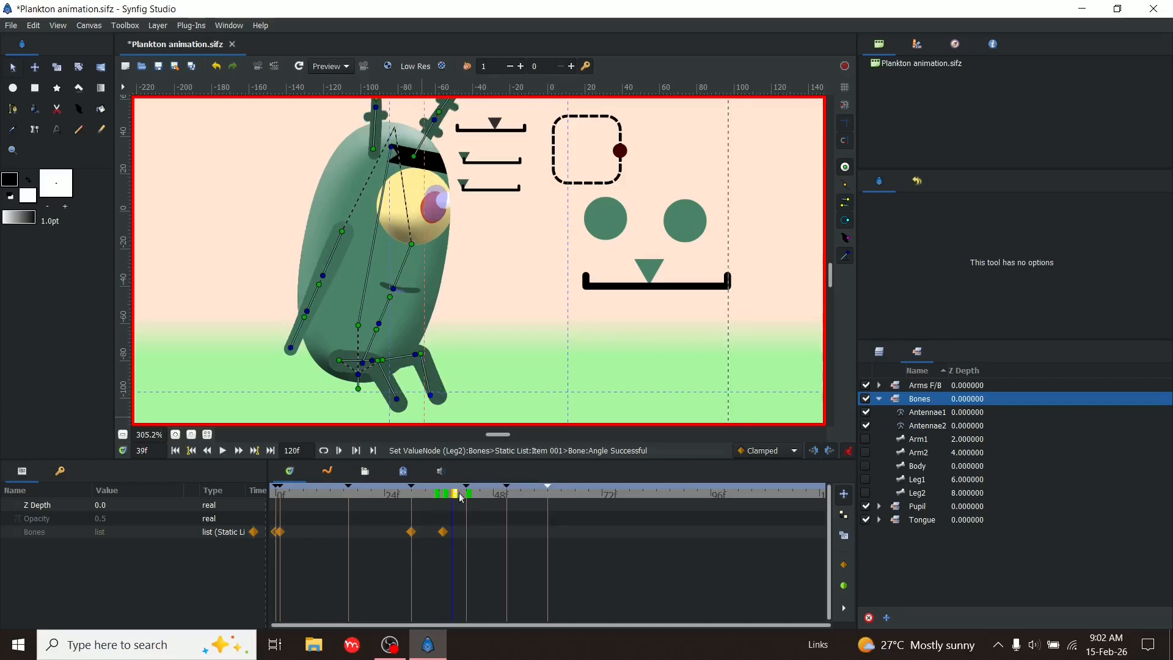
pyautogui.click(465, 494)
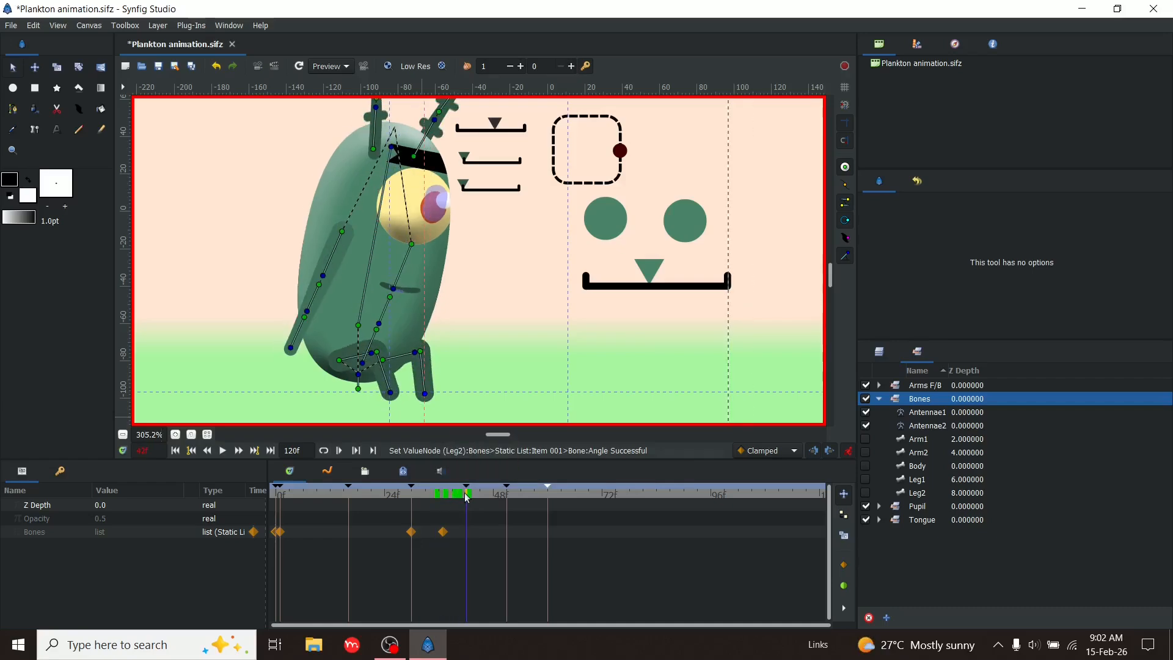
pyautogui.hotkey('ctrl', 's')
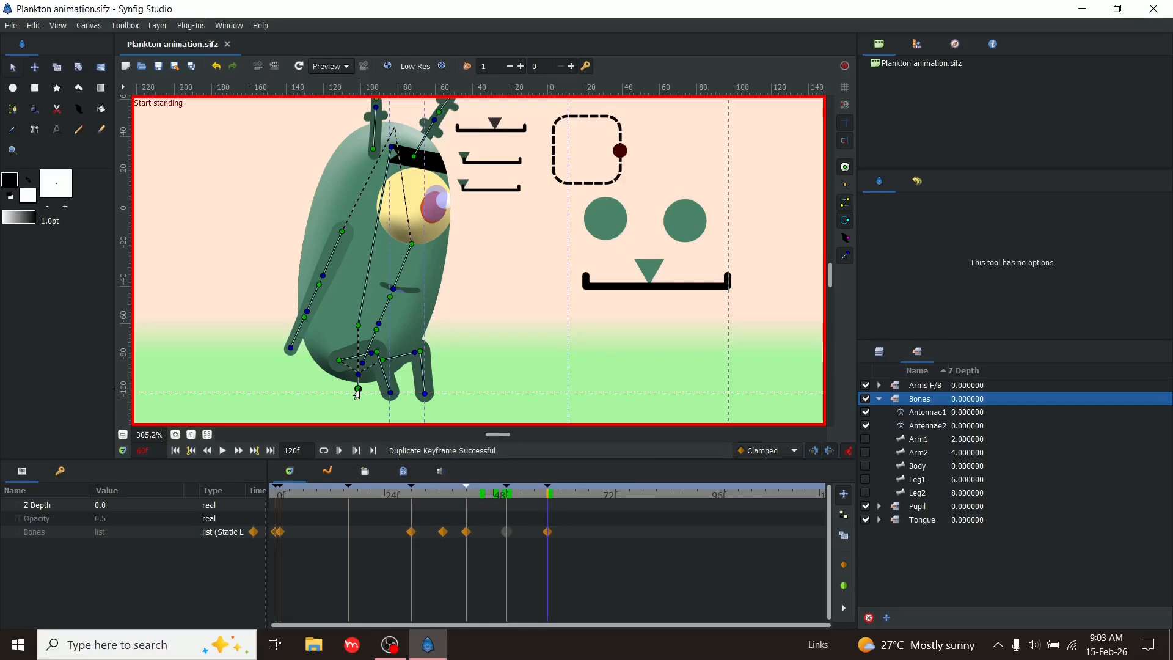
# At the frame 60 keyframe, straighten Leg1 and Leg2 vertically beneath the raised body with both feet near the horizontal guide
pyautogui.moveTo(397, 340); pyautogui.dragTo(380, 388)
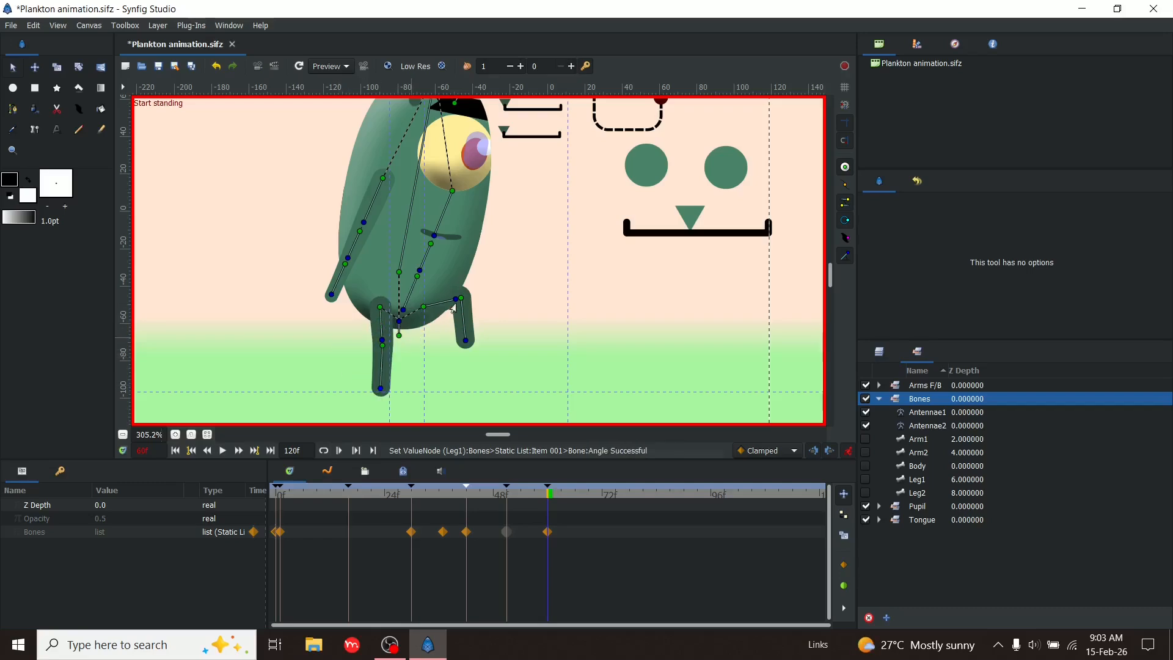
pyautogui.moveTo(416, 342); pyautogui.dragTo(418, 388)
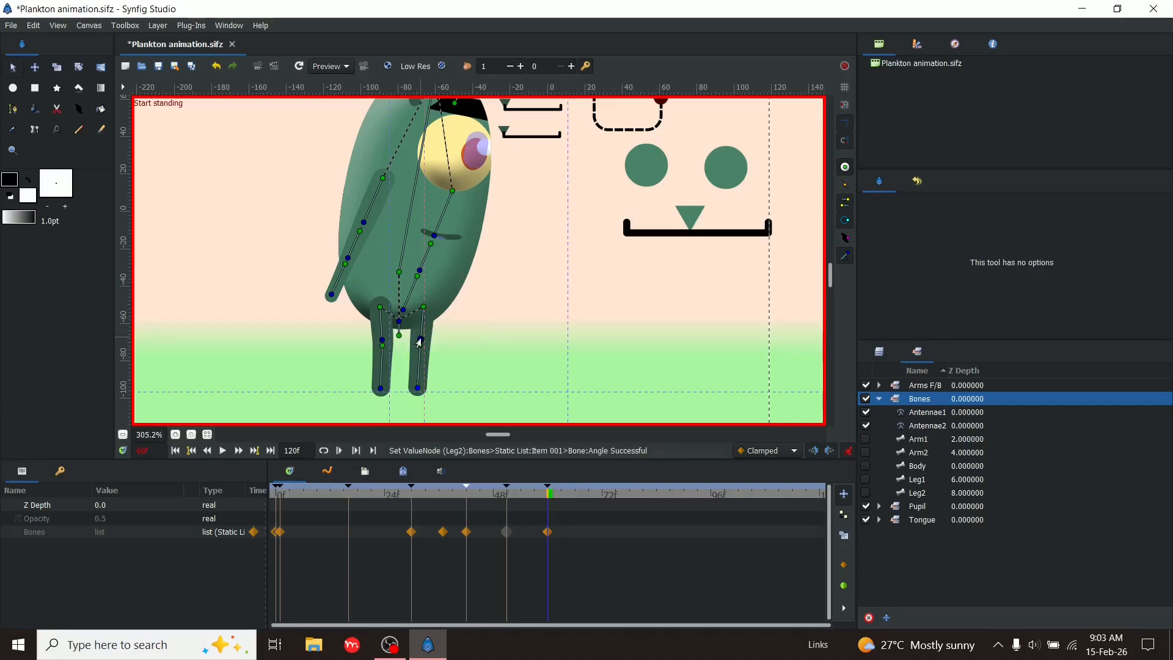
pyautogui.moveTo(421, 340); pyautogui.dragTo(422, 396)
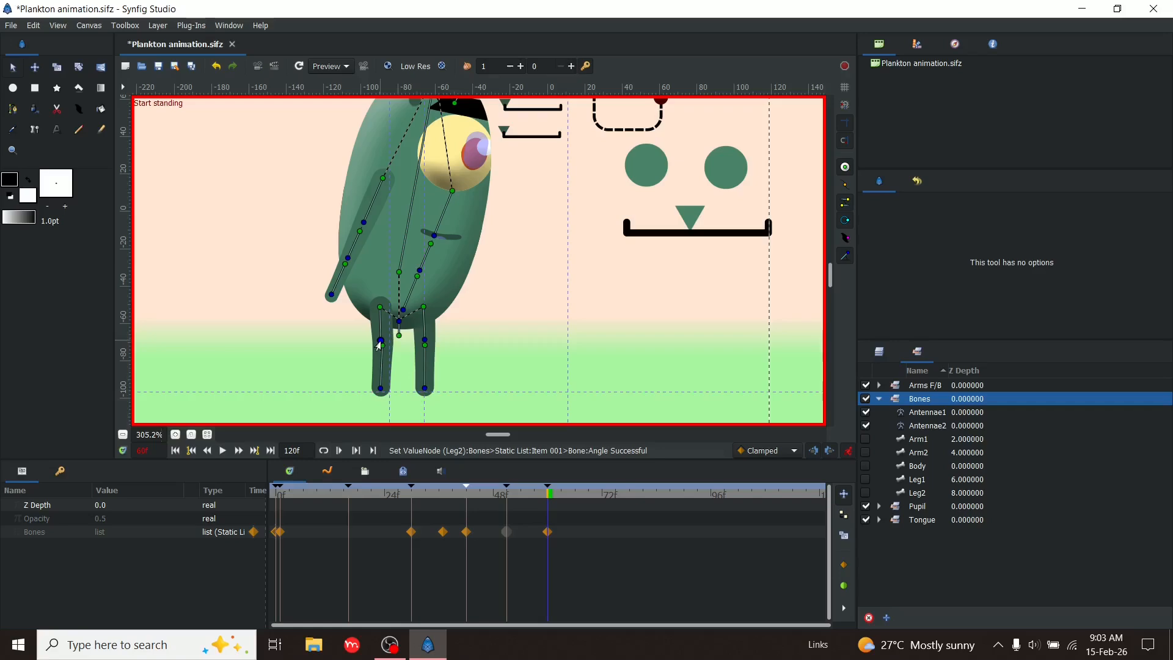
pyautogui.moveTo(379, 345); pyautogui.dragTo(379, 393)
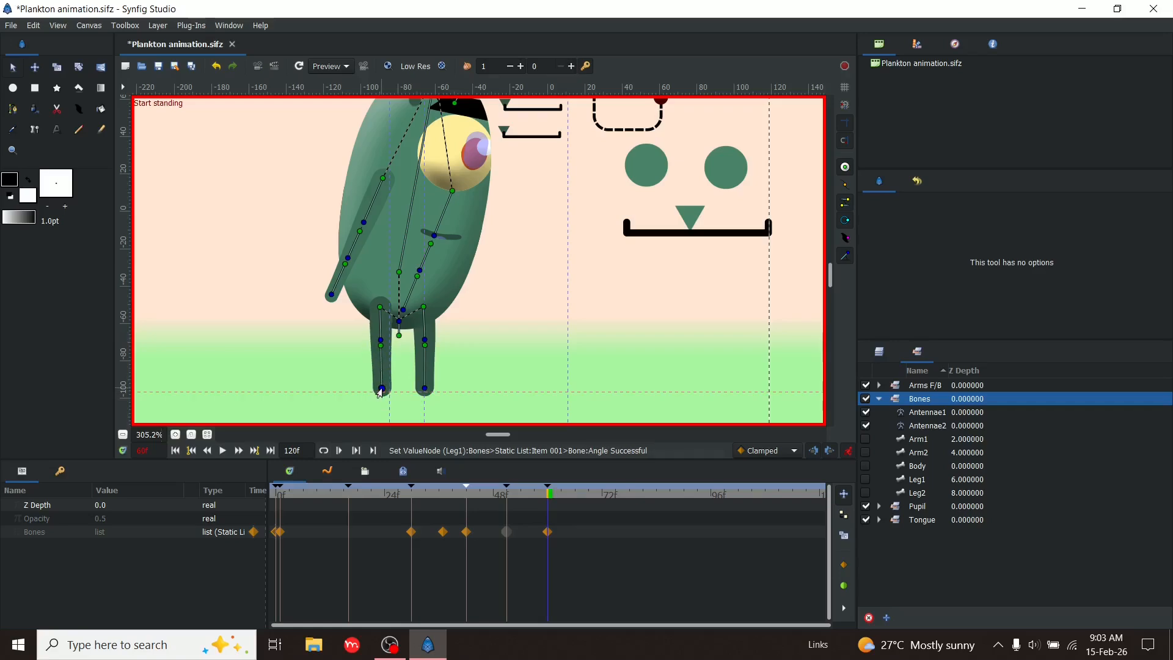
# Nudge the root bone slightly to line Leg1's foot up with its guide, and angle Leg2 so its foot meets the other guide
pyautogui.moveTo(396, 337); pyautogui.dragTo(397, 337)
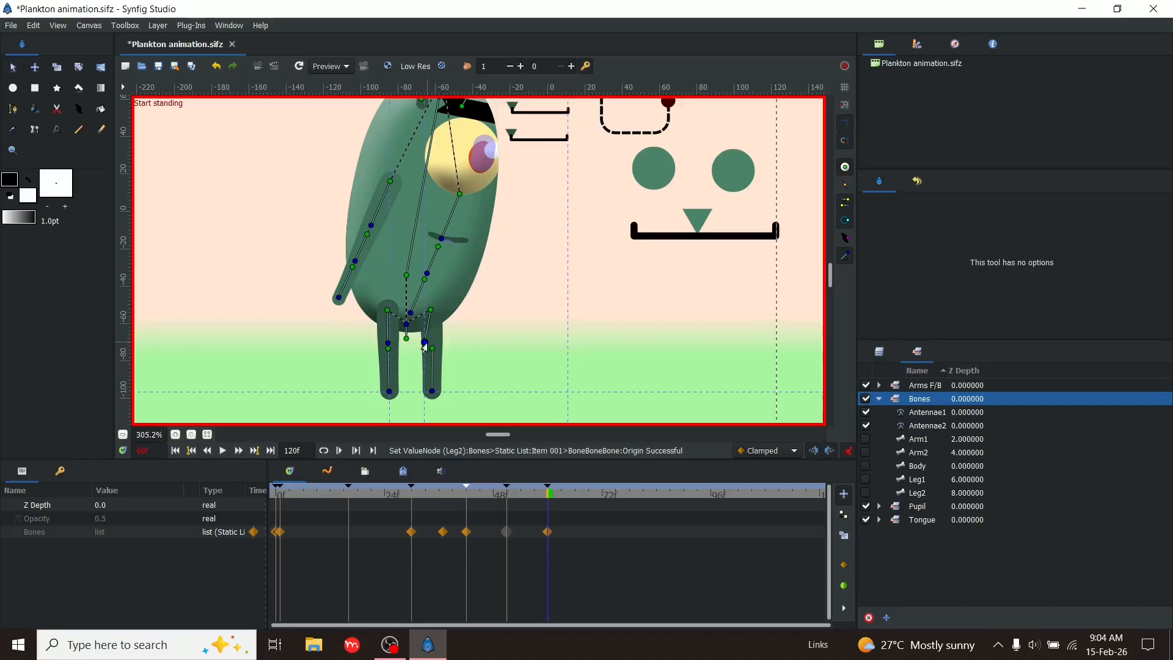
pyautogui.moveTo(424, 344); pyautogui.dragTo(430, 343)
pyautogui.moveTo(432, 391); pyautogui.dragTo(424, 393)
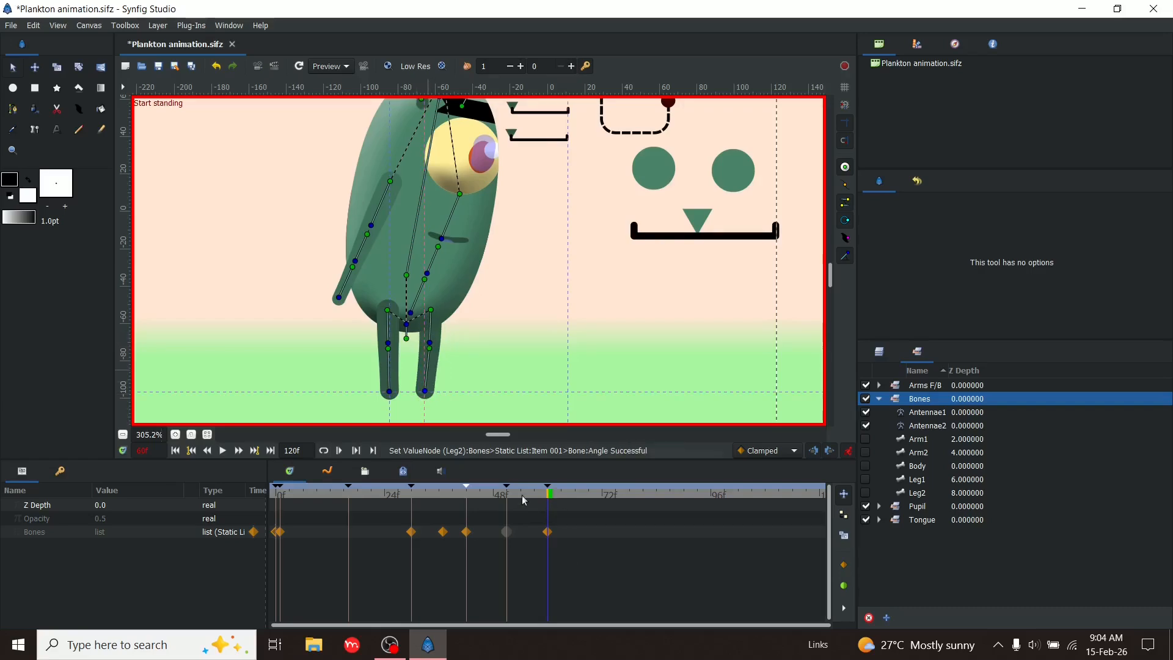
# Save the file, generate a preview with the end time set to 60f, and play it
pyautogui.hotkey('ctrl', 's')
pyautogui.press('F11')
pyautogui.click(228, 226)
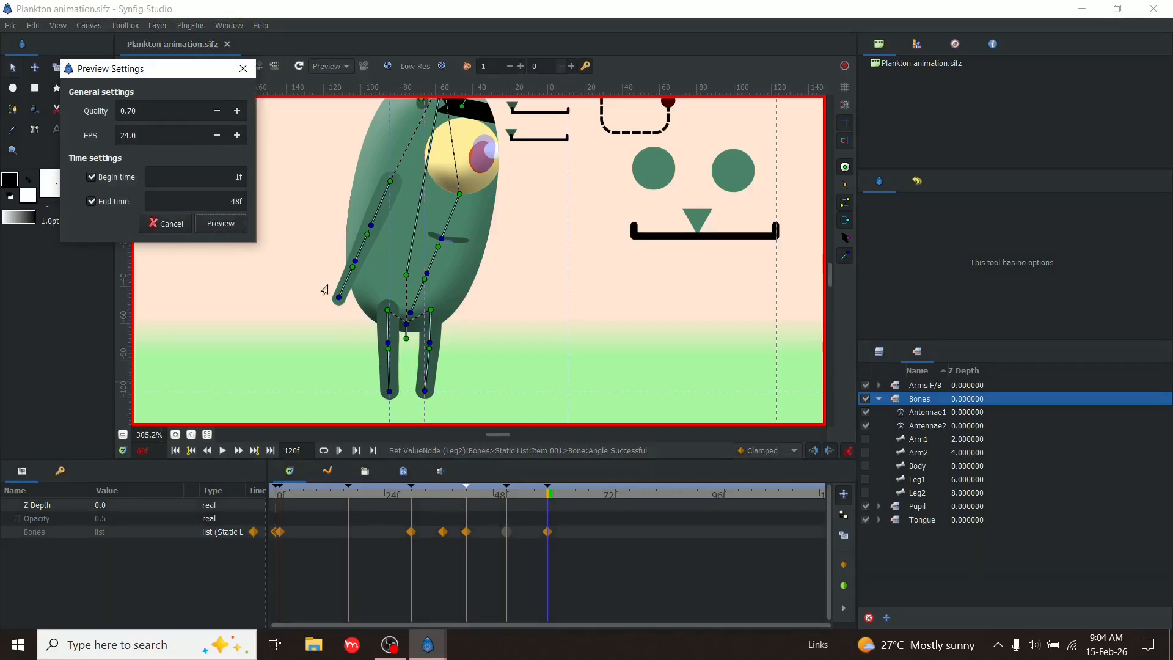
pyautogui.doubleClick(236, 200)
pyautogui.write('60f')
pyautogui.click(199, 226)
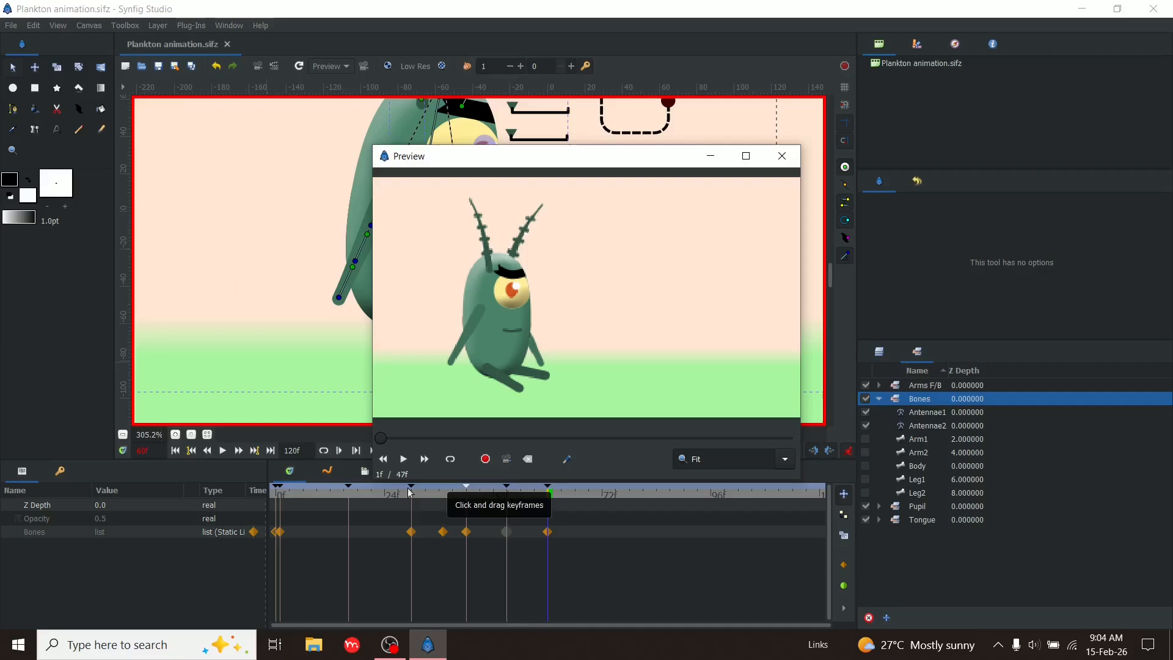
pyautogui.click(403, 459)
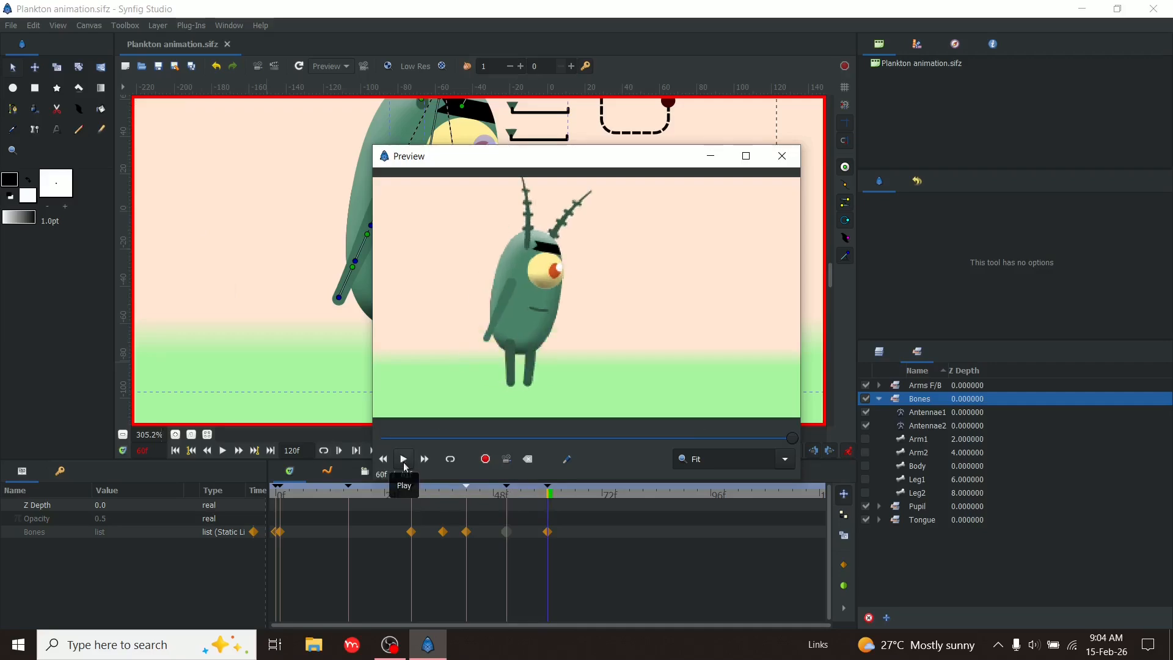
pyautogui.click(404, 464)
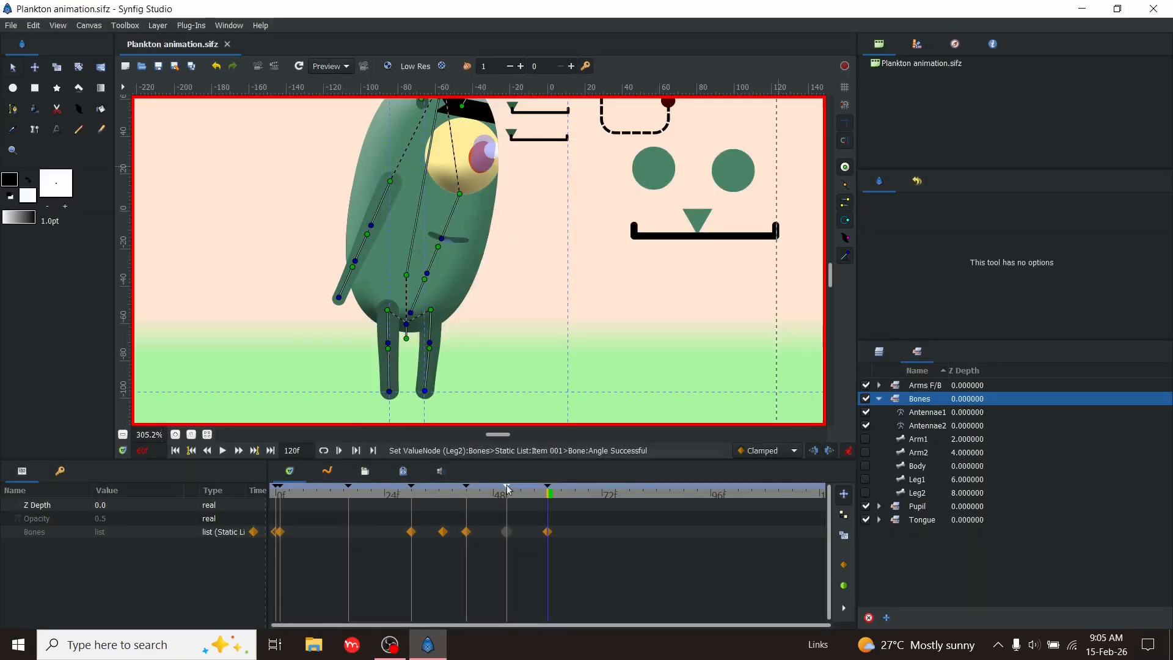
# Remove the keyframe between frames 42 and 60 and toggle the future keyframes lock
pyautogui.rightClick(507, 487)
pyautogui.click(522, 524)
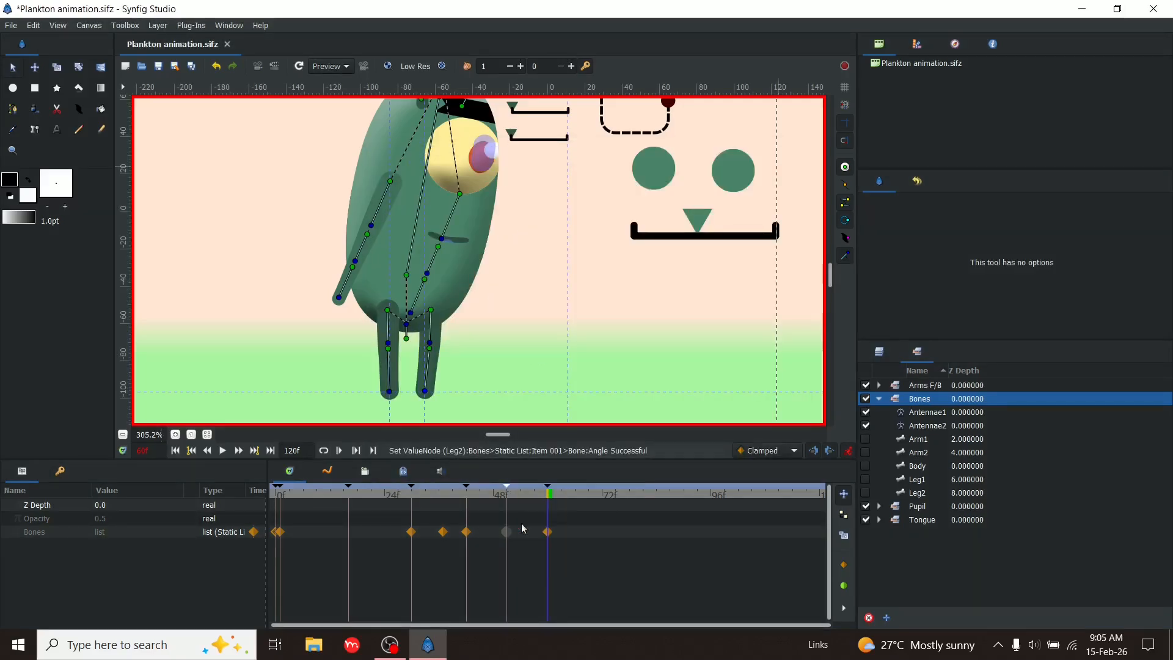
pyautogui.click(830, 453)
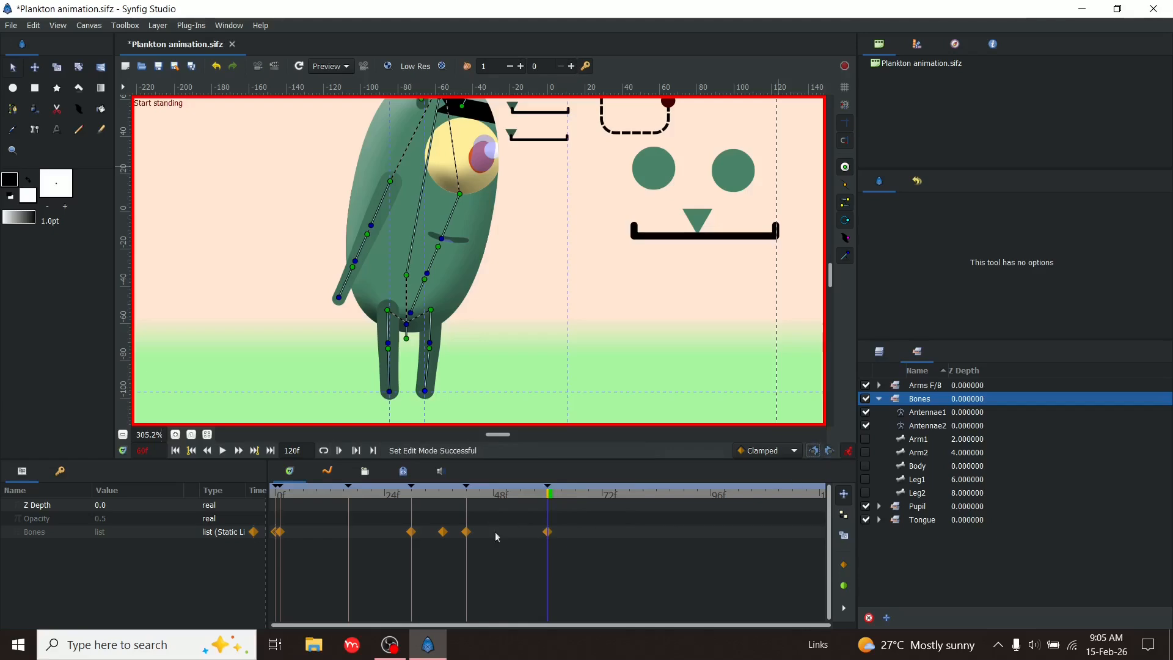
# Duplicate the frame 42 keyframe at frame 50
pyautogui.click(502, 494)
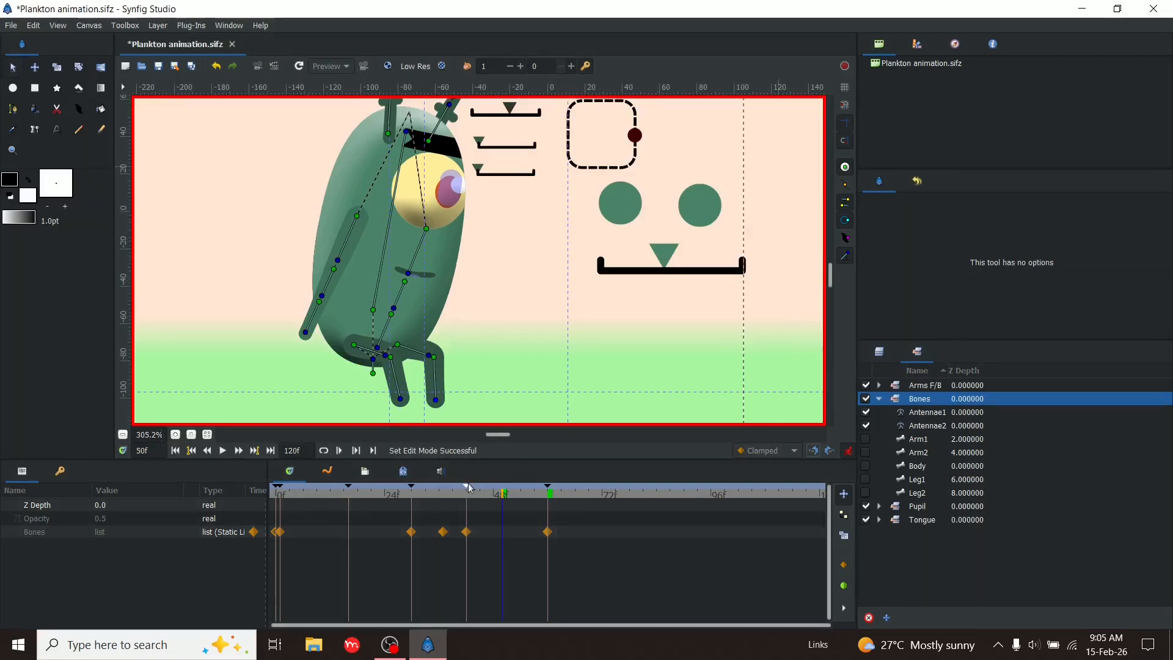
pyautogui.rightClick(468, 488)
pyautogui.click(489, 507)
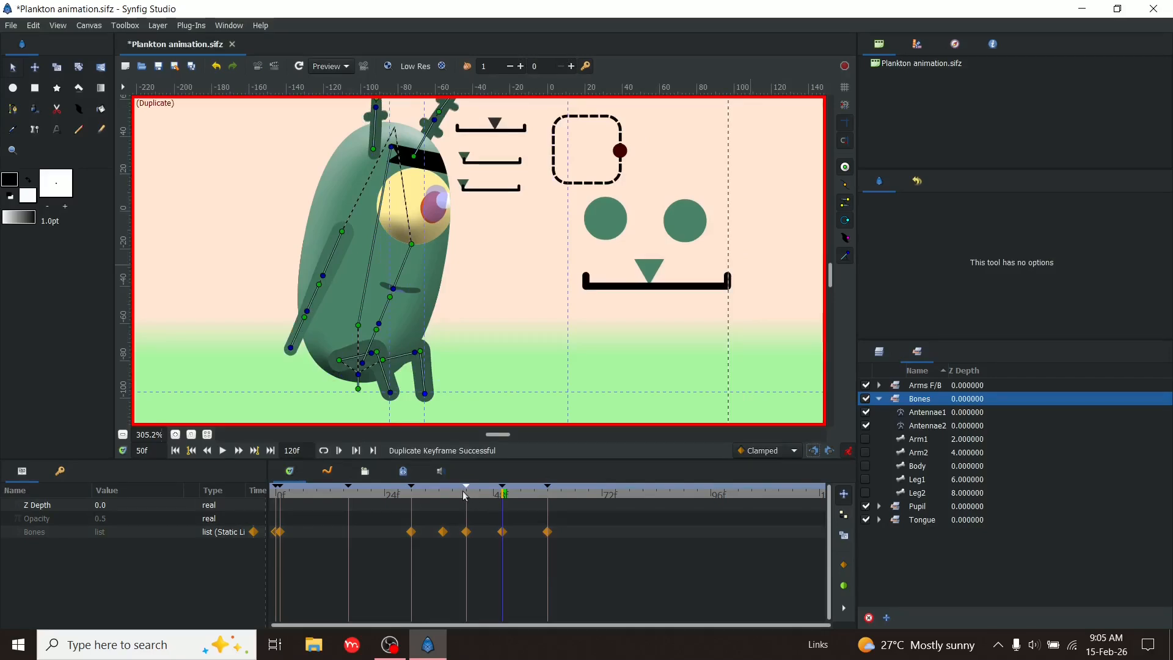
# Move the "Start standing" keyframe from frame 60 to about frame 55 and save the file
pyautogui.hotkey('ctrl', 's')
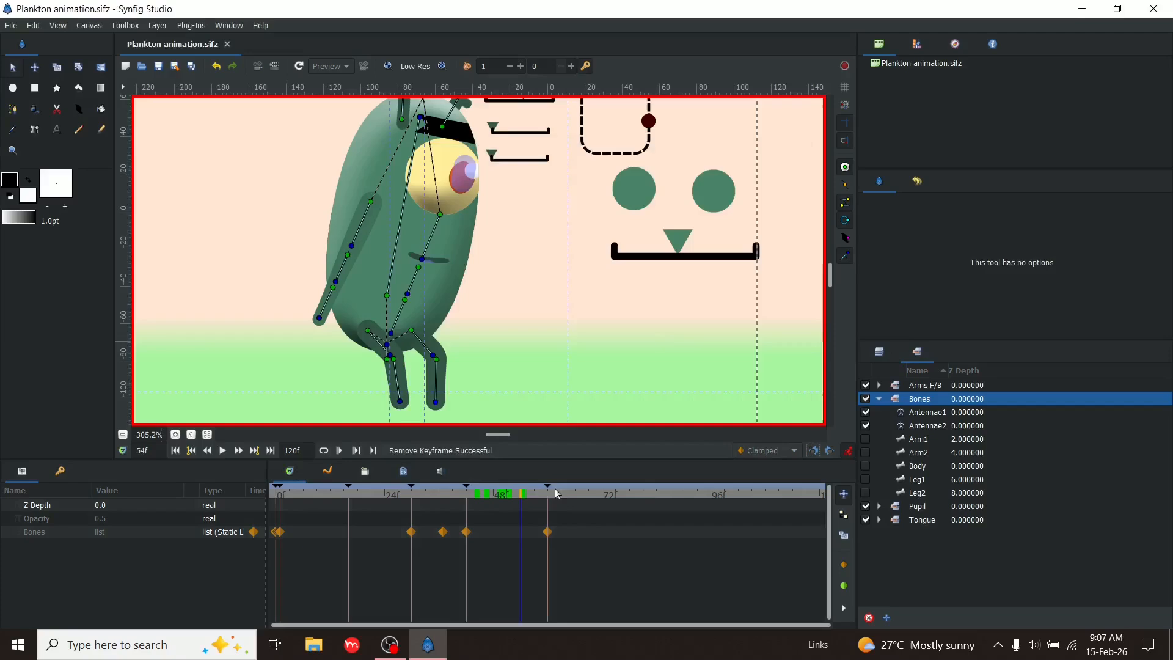
pyautogui.moveTo(548, 487); pyautogui.dragTo(526, 488)
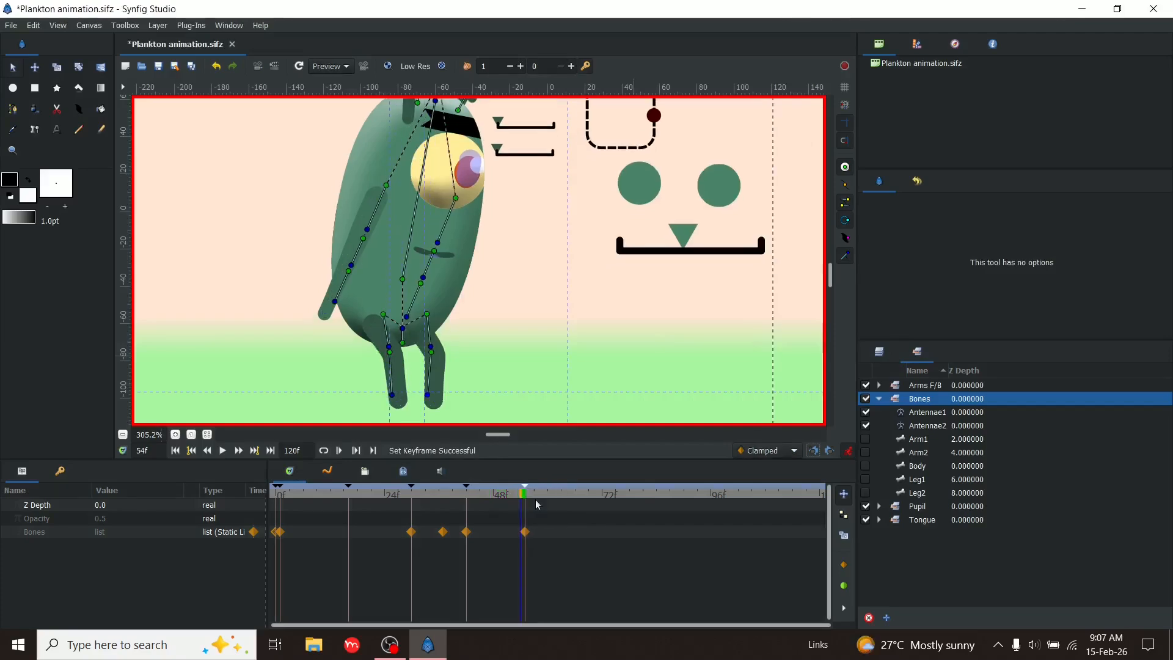
pyautogui.hotkey('ctrl', 's')
# Generate a new preview of the animation, play it to check the faster stand-up, and close it
pyautogui.press('F11')
pyautogui.click(231, 232)
pyautogui.click(403, 460)
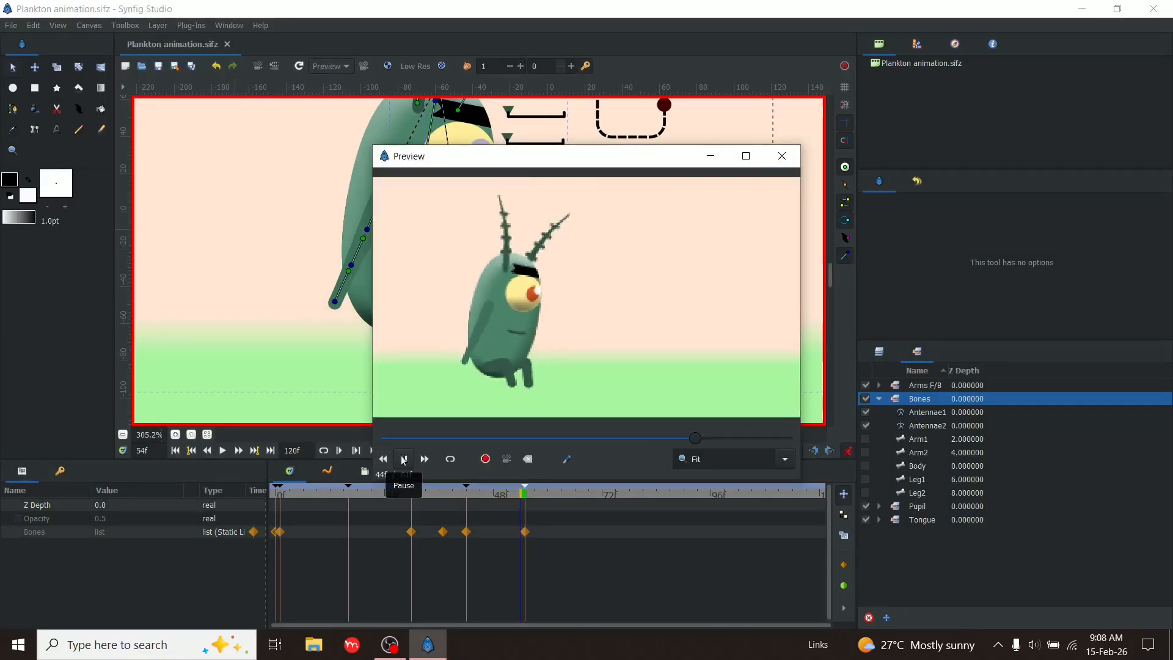
pyautogui.click(781, 155)
# At frame 60, adjust Leg2's upper and lower bones so the leg stands straight with its foot on the horizontal guide
pyautogui.click(547, 489)
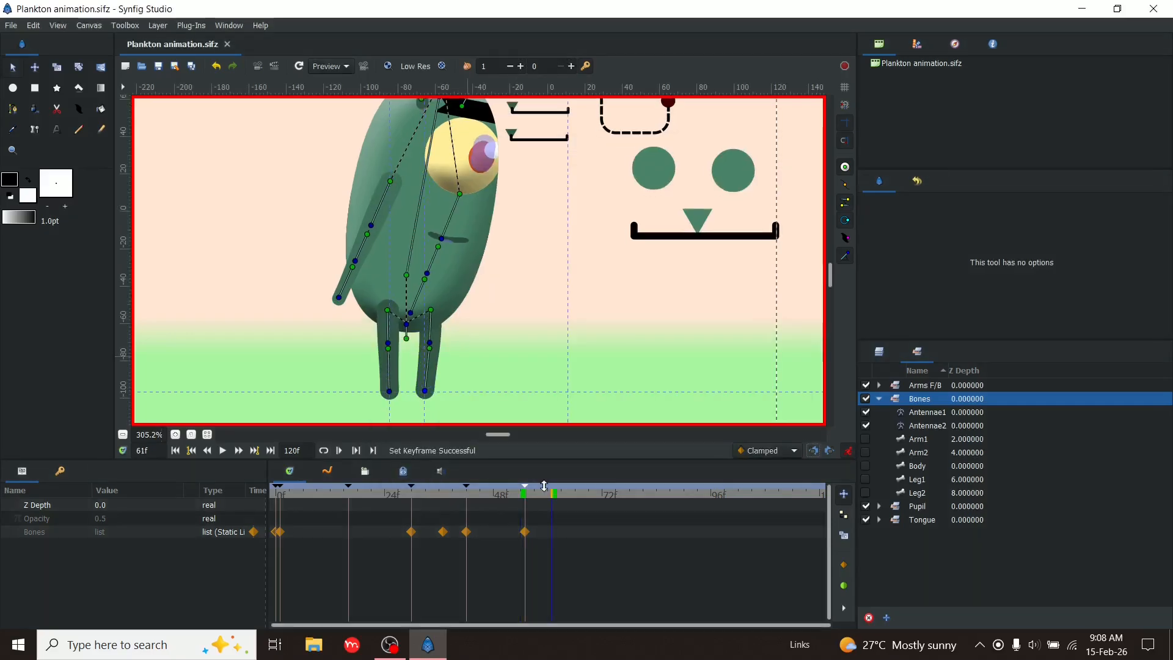
pyautogui.scroll(1, 449, 279)
pyautogui.scroll(-2, 451, 281)
pyautogui.moveTo(434, 339); pyautogui.dragTo(436, 338)
pyautogui.moveTo(435, 378); pyautogui.dragTo(435, 378)
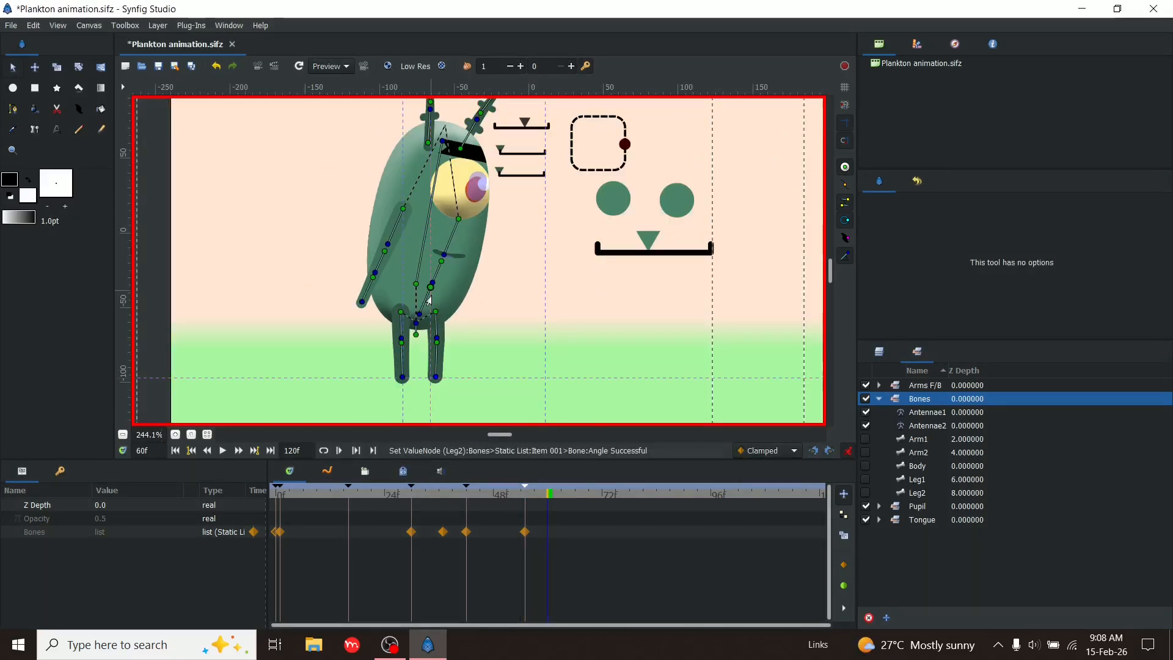
# Rotate the body bone back to an upright stance and add a keyframe at frame 60
pyautogui.scroll(1, 427, 299)
pyautogui.moveTo(441, 155); pyautogui.dragTo(422, 152)
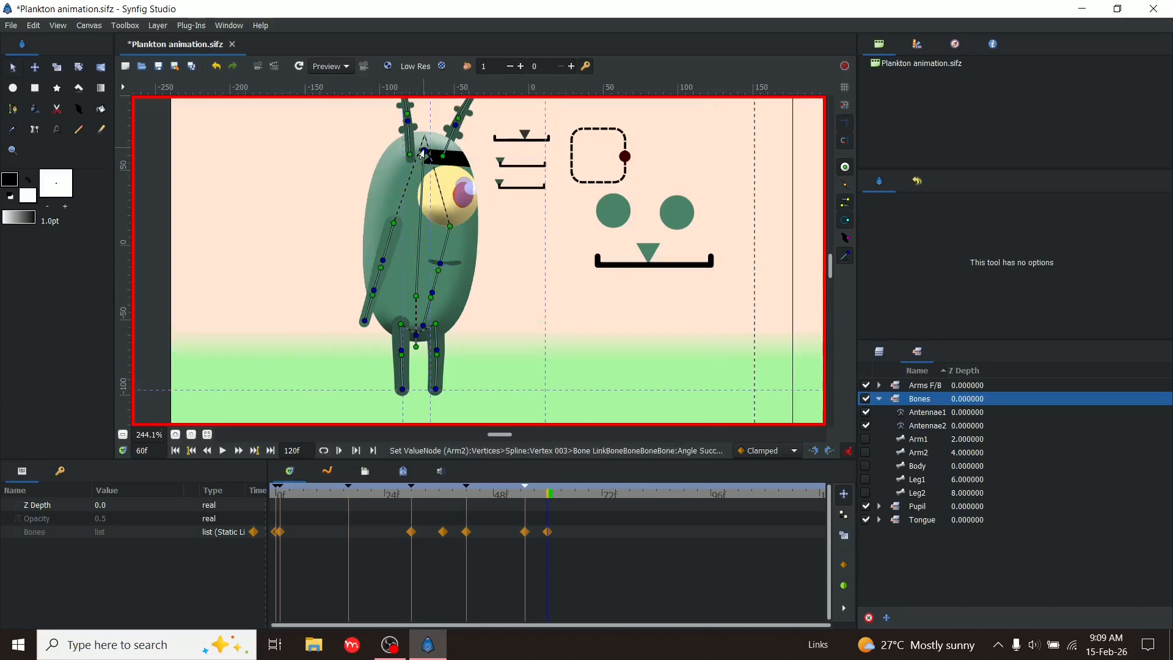
pyautogui.rightClick(547, 487)
pyautogui.click(559, 490)
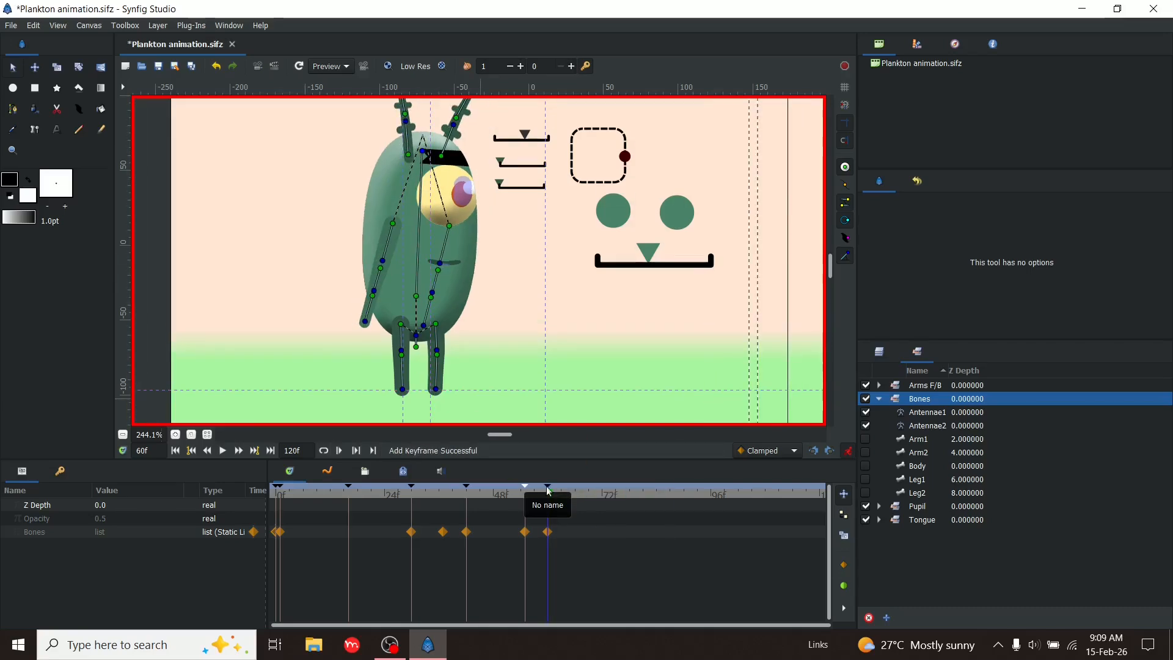
# Scrub back from frame 60 to the previous keyframe and preview the stand-up motion
pyautogui.moveTo(547, 493)
pyautogui.mouseDown()
pyautogui.moveTo(510, 495)
pyautogui.moveTo(525, 496)
pyautogui.mouseUp()
pyautogui.press('F11')
pyautogui.click(219, 223)
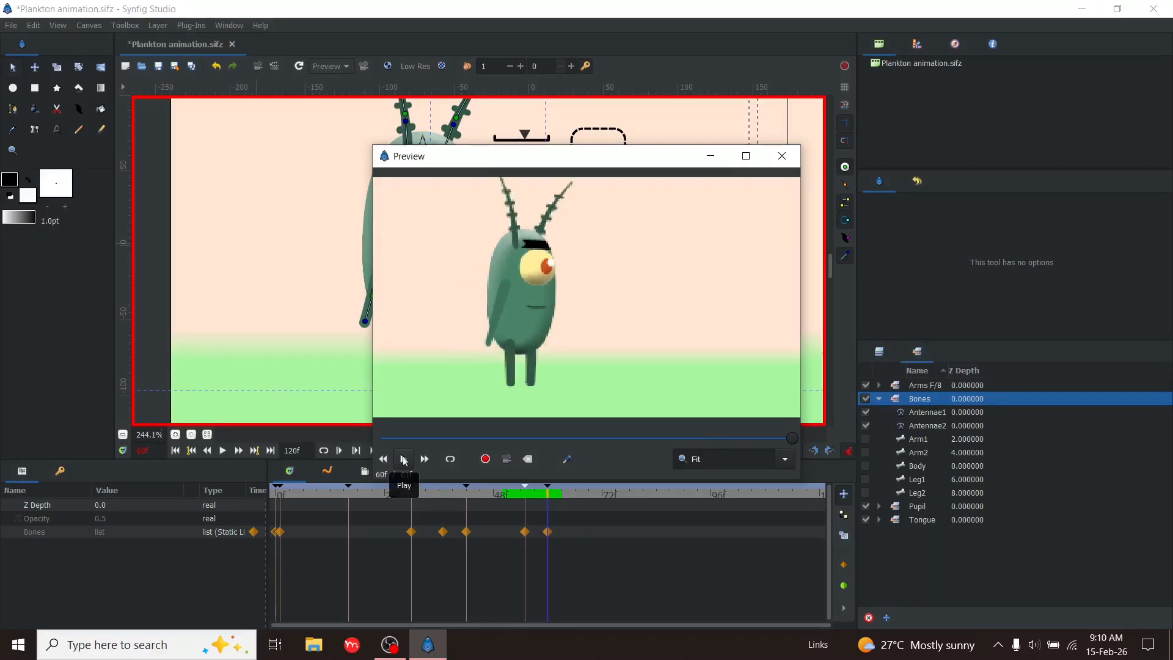
pyautogui.press('Escape')
# At frame 60, pose both arms to hang nearly straight down beside the body and save the file
pyautogui.moveTo(551, 496); pyautogui.dragTo(547, 497)
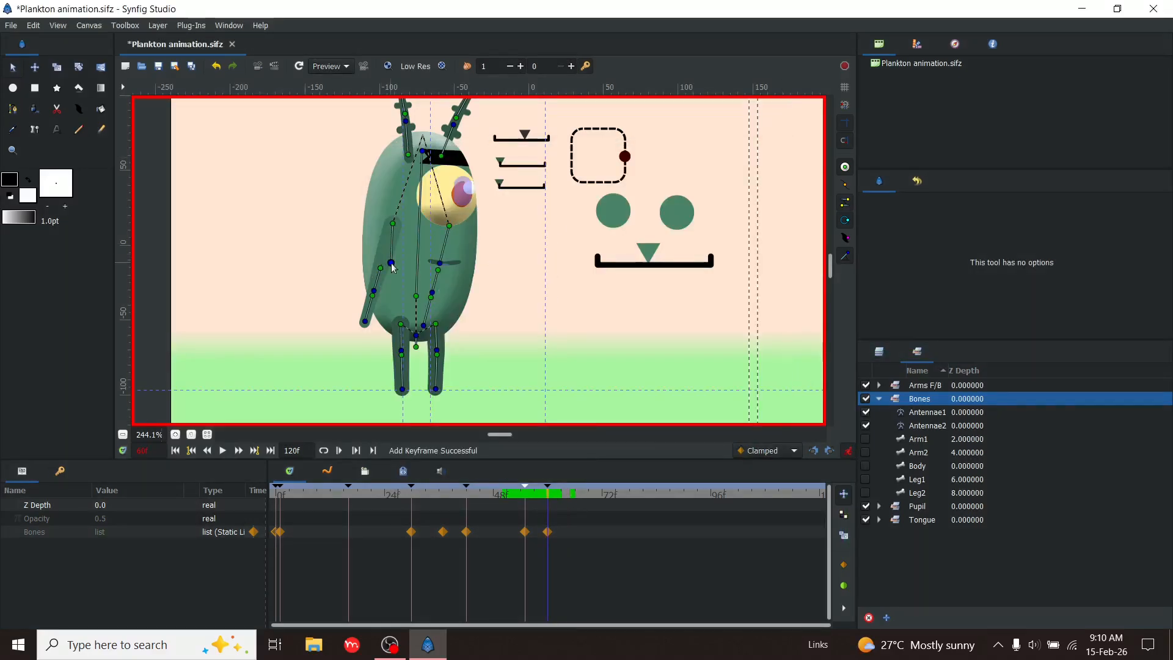
pyautogui.moveTo(393, 267); pyautogui.dragTo(450, 264)
pyautogui.hotkey('ctrl', 's')
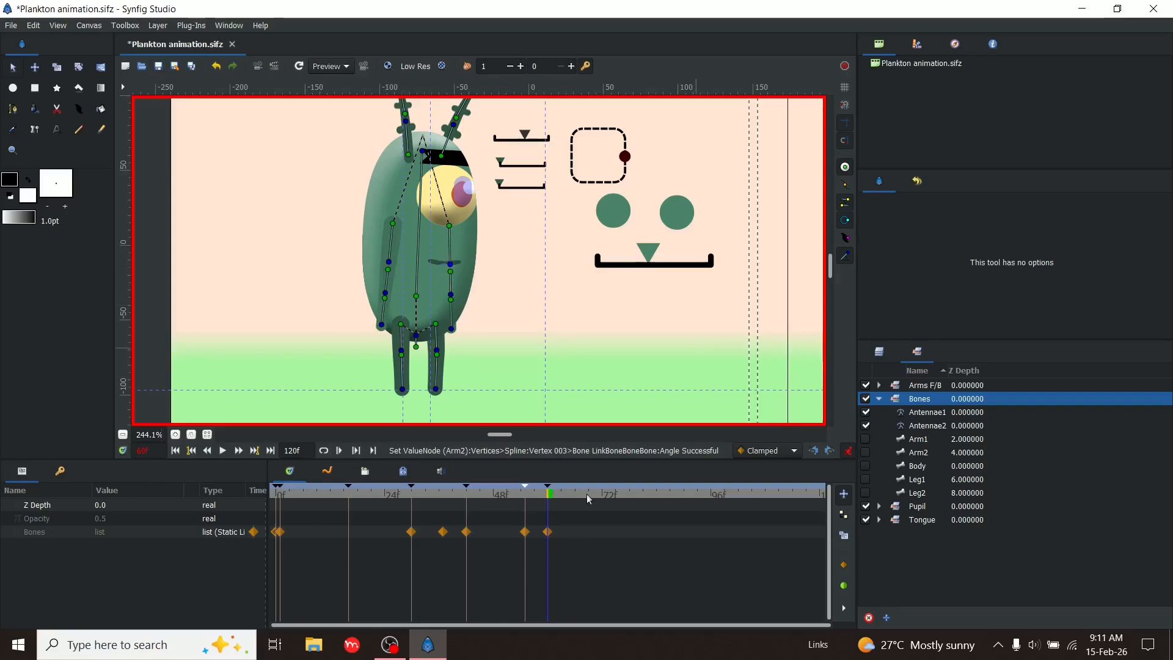
# Move the pupil toward the centre of the eye at frame 60 and save the file
pyautogui.click(902, 507)
pyautogui.moveTo(461, 201); pyautogui.dragTo(446, 197)
pyautogui.hotkey('ctrl', 's')
# At frame 68, raise Arm2 out in front of the body, and angle its forearm downward at frame 72
pyautogui.click(584, 494)
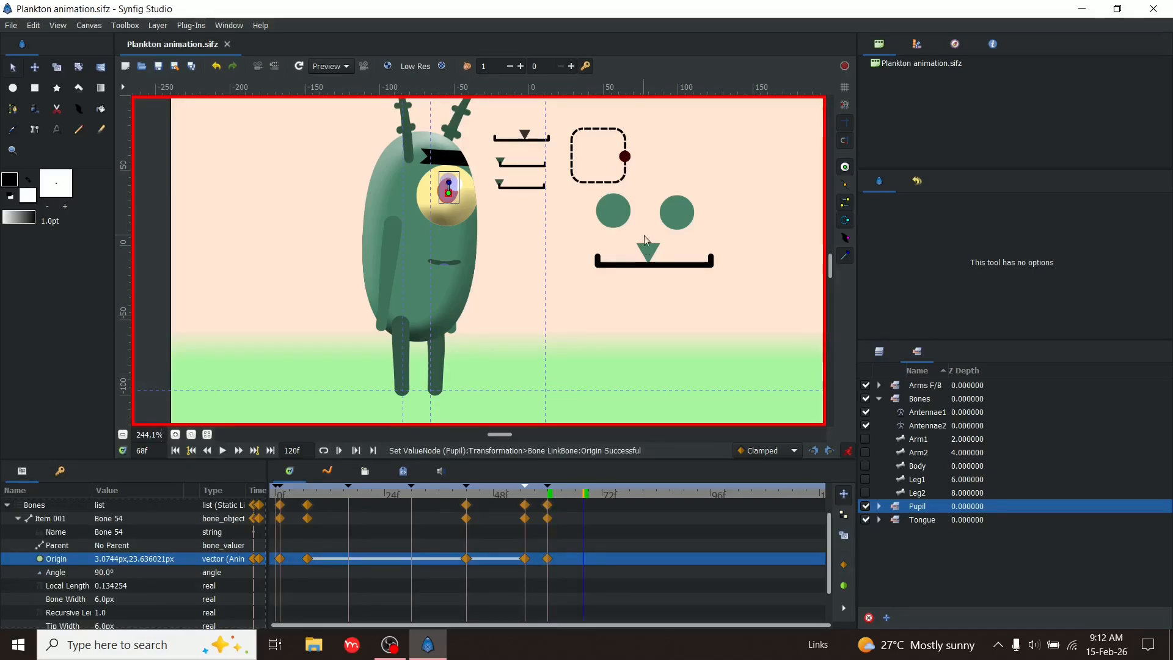
pyautogui.click(879, 399)
pyautogui.click(892, 400)
pyautogui.moveTo(450, 264); pyautogui.dragTo(506, 242)
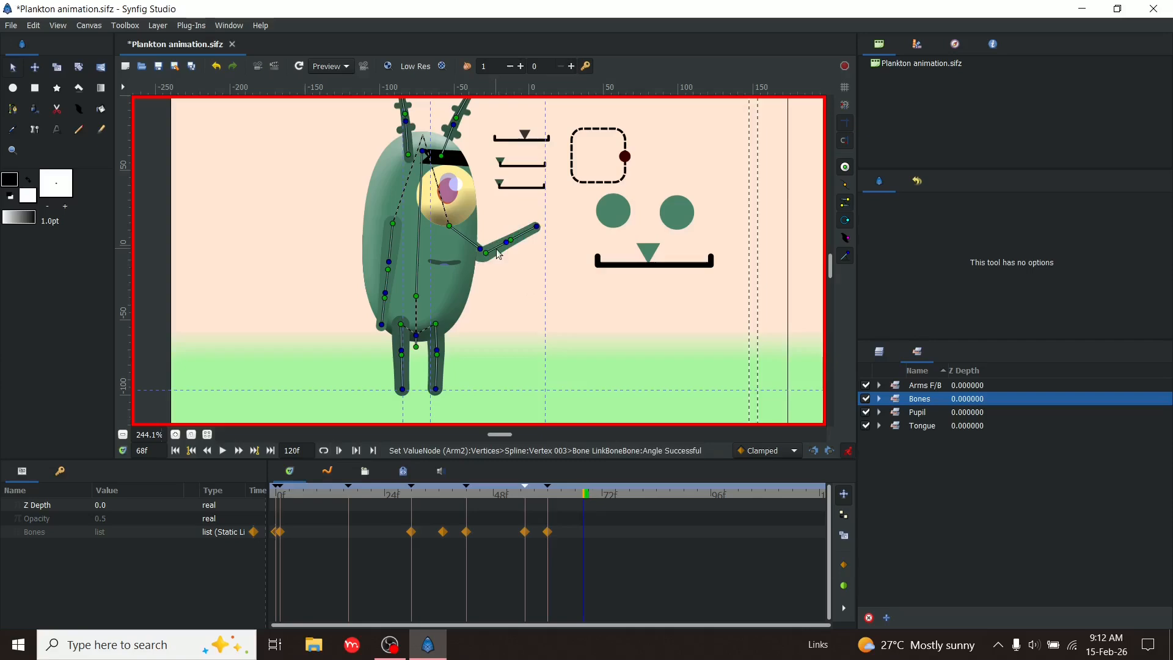
pyautogui.click(604, 494)
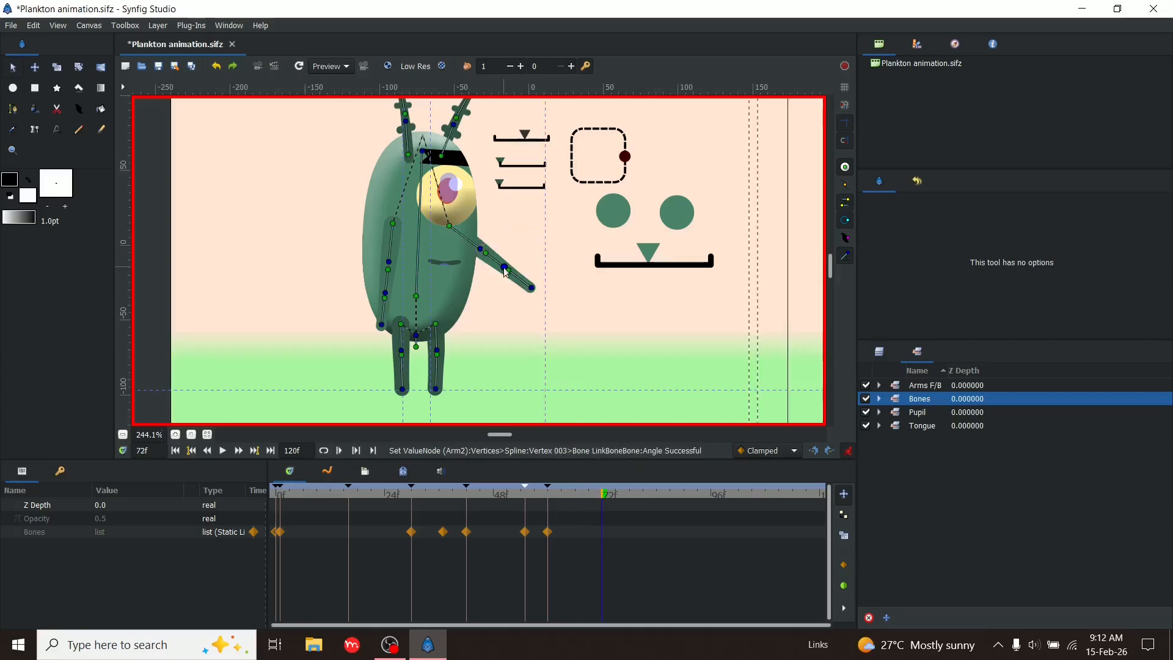
# Select the Arm2 skeleton, animate its forearm swinging up and down between frames 68 and 83, and save the file
pyautogui.click(879, 399)
pyautogui.click(917, 452)
pyautogui.click(585, 495)
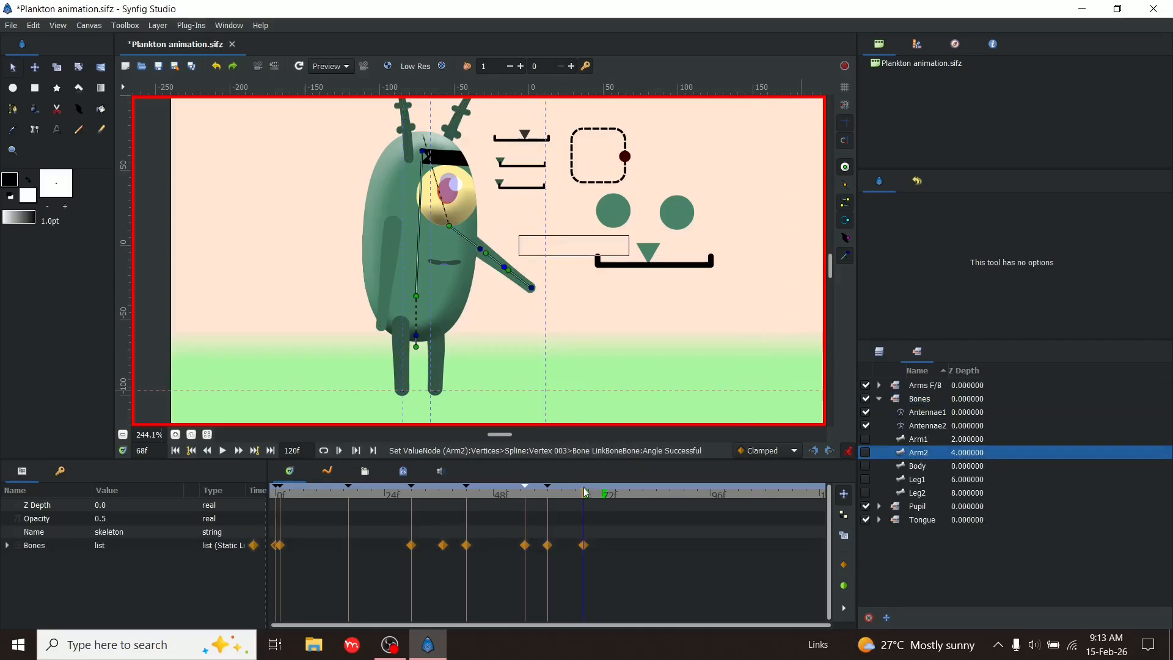
pyautogui.rightClick(587, 490)
pyautogui.click(584, 491)
pyautogui.moveTo(503, 267); pyautogui.dragTo(502, 233)
pyautogui.click(602, 493)
pyautogui.click(630, 493)
pyautogui.click(652, 493)
pyautogui.hotkey('ctrl', 's')
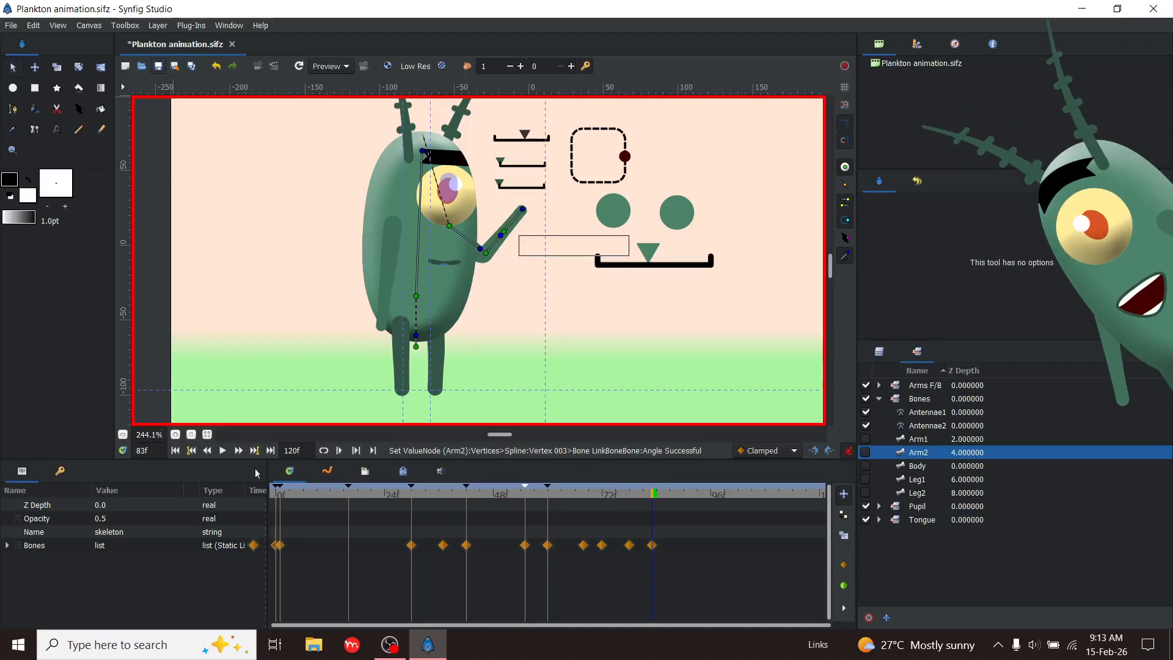
# At frame 60, raise Arm2's upper bone forward with the forearm bent upward, and save the file
pyautogui.click(548, 492)
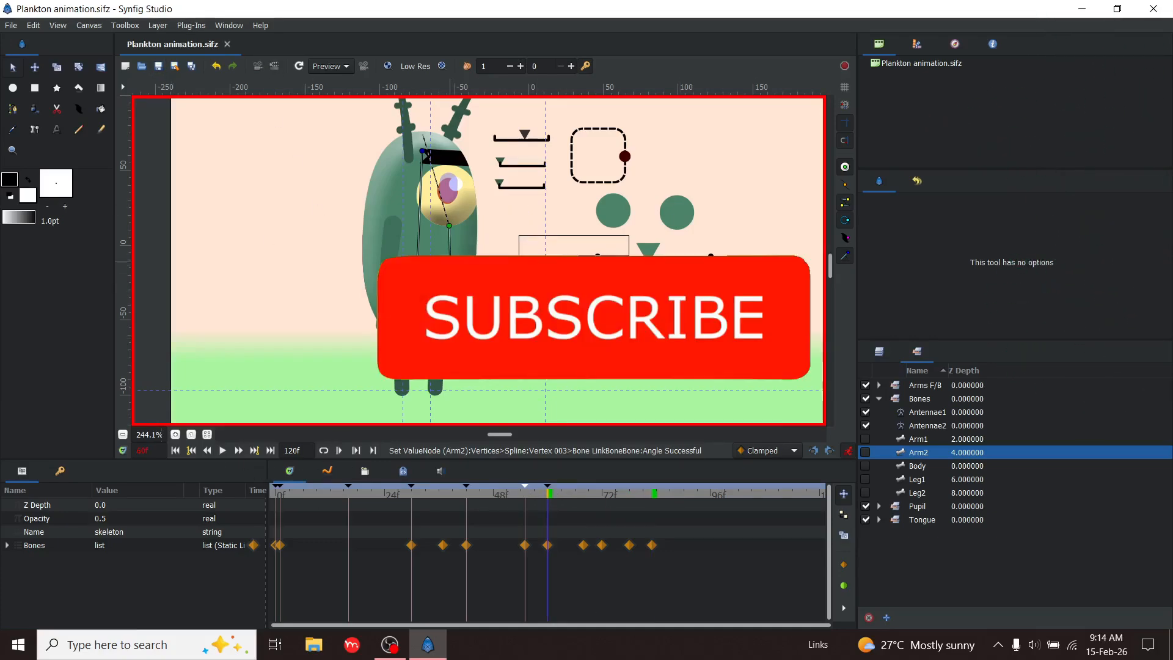
pyautogui.moveTo(450, 264); pyautogui.dragTo(477, 252)
pyautogui.click(811, 451)
pyautogui.click(499, 243)
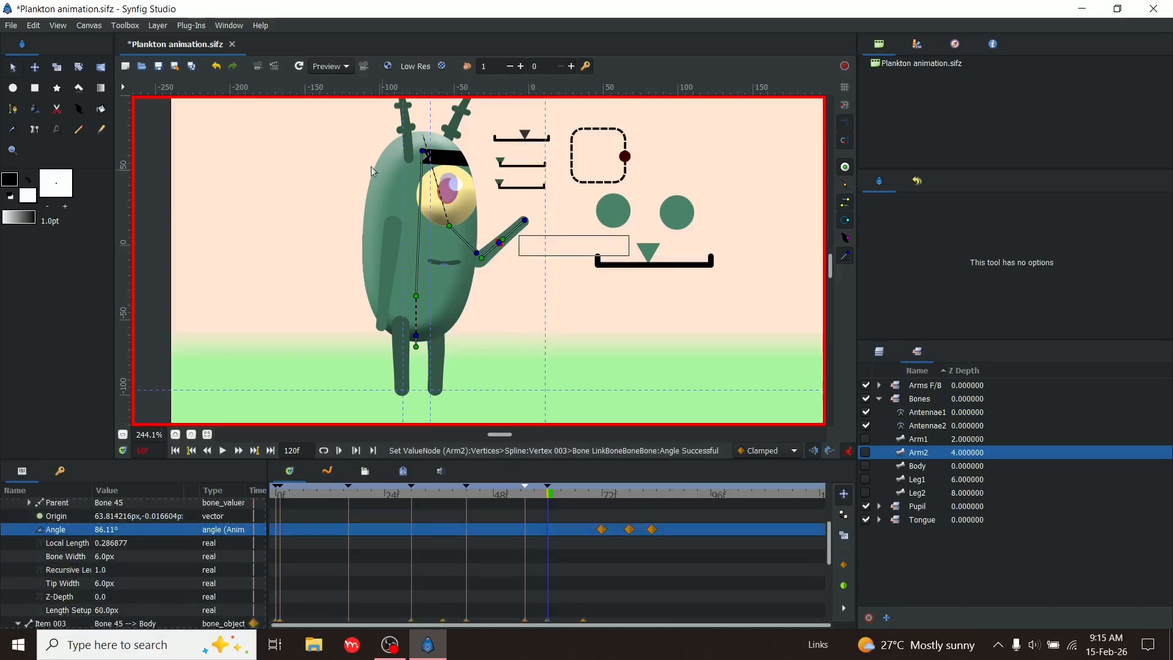
pyautogui.click(158, 66)
# Continue the wave by swinging Arm2's forearm up to about 107° at frame 97, and add a keyframe at frame 104
pyautogui.moveTo(547, 494); pyautogui.dragTo(686, 496)
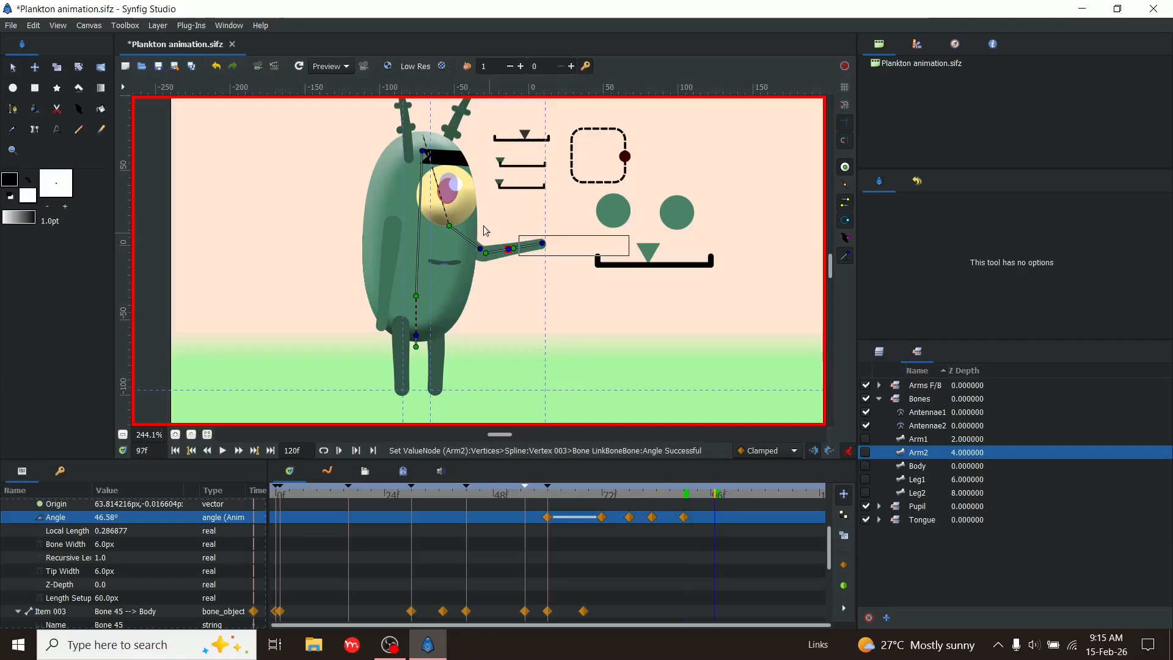
pyautogui.moveTo(507, 249); pyautogui.dragTo(497, 223)
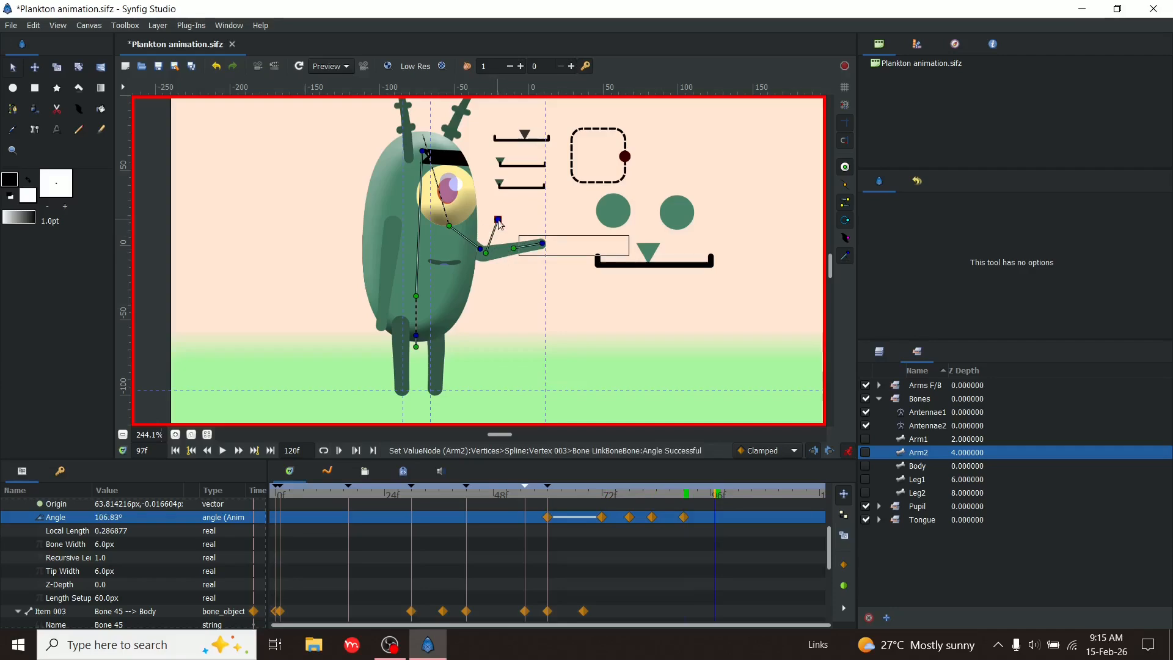
pyautogui.rightClick(746, 495)
pyautogui.click(795, 491)
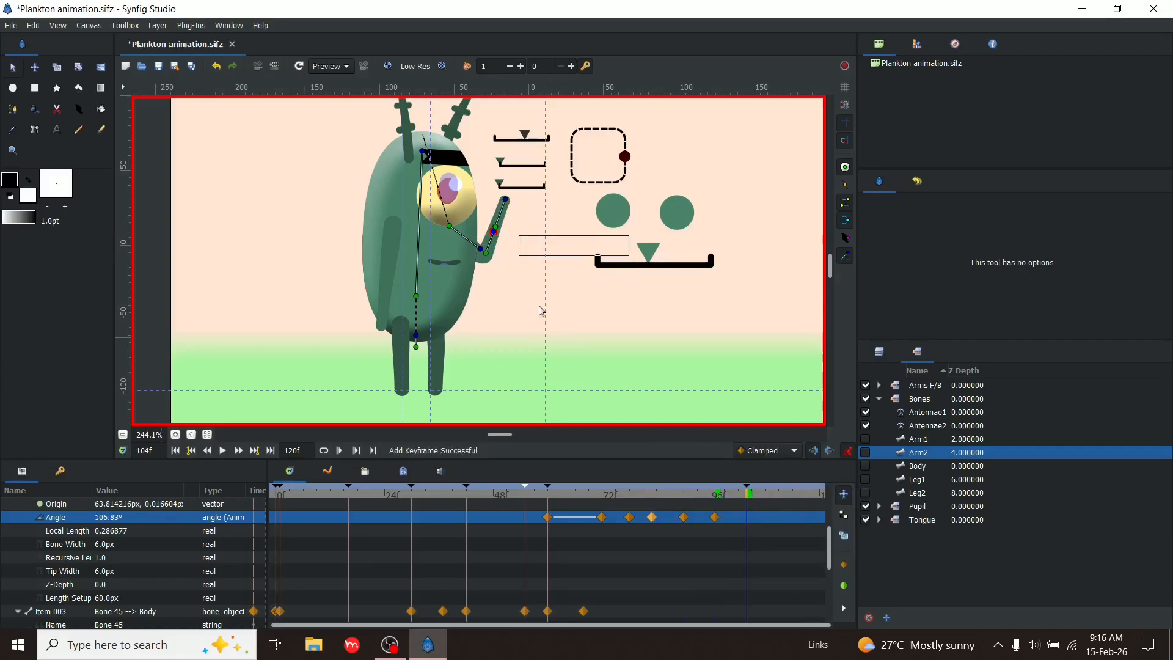
# After the frame 104 keyframe, lower Arm2 so it hangs beside the body
pyautogui.scroll(-1, 537, 306)
pyautogui.click(469, 245)
pyautogui.moveTo(468, 245); pyautogui.dragTo(470, 280)
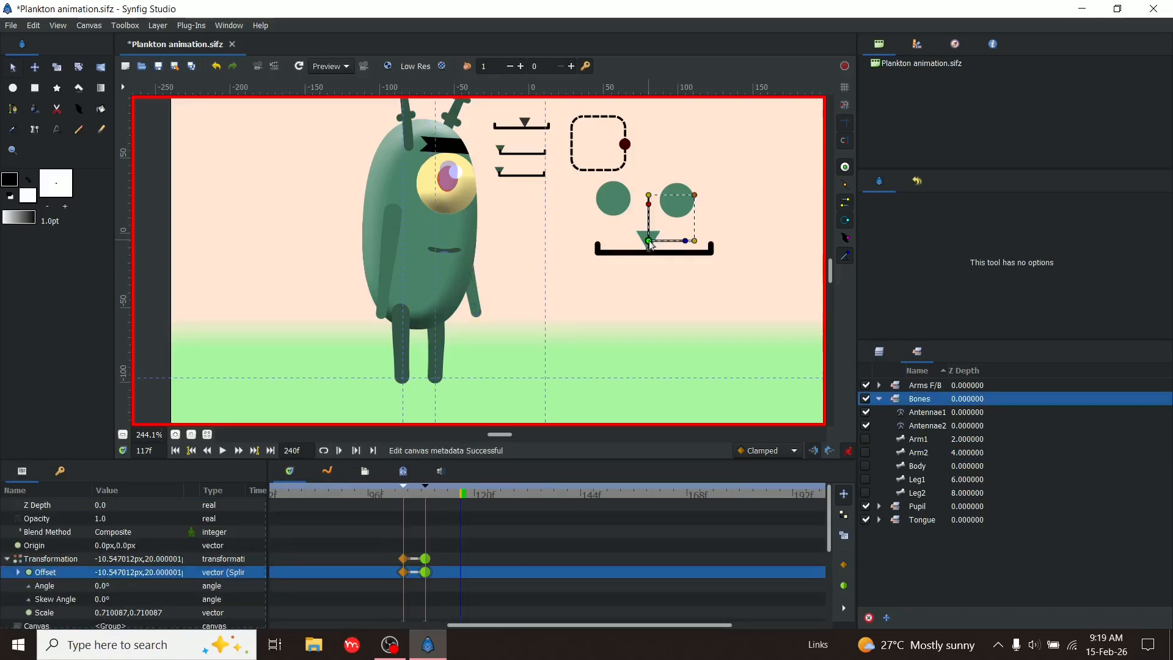
# At frame 117, slide the large turn controller's pointer to the right end of its track and add a keyframe
pyautogui.moveTo(648, 253); pyautogui.dragTo(708, 244)
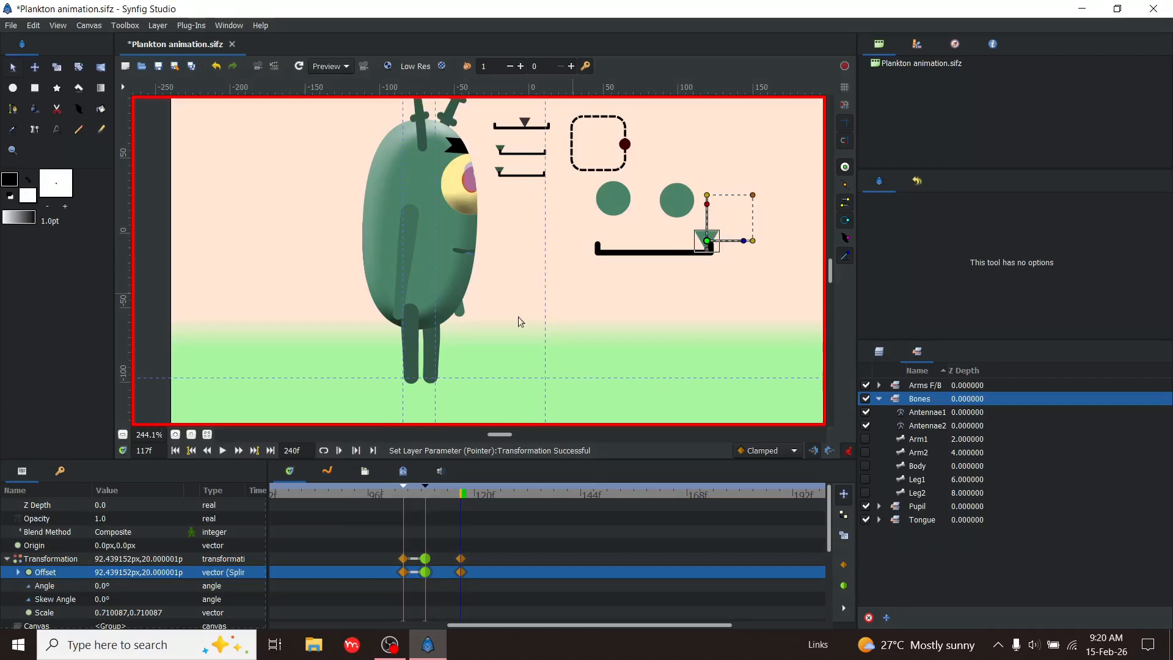
pyautogui.rightClick(460, 486)
pyautogui.click(468, 499)
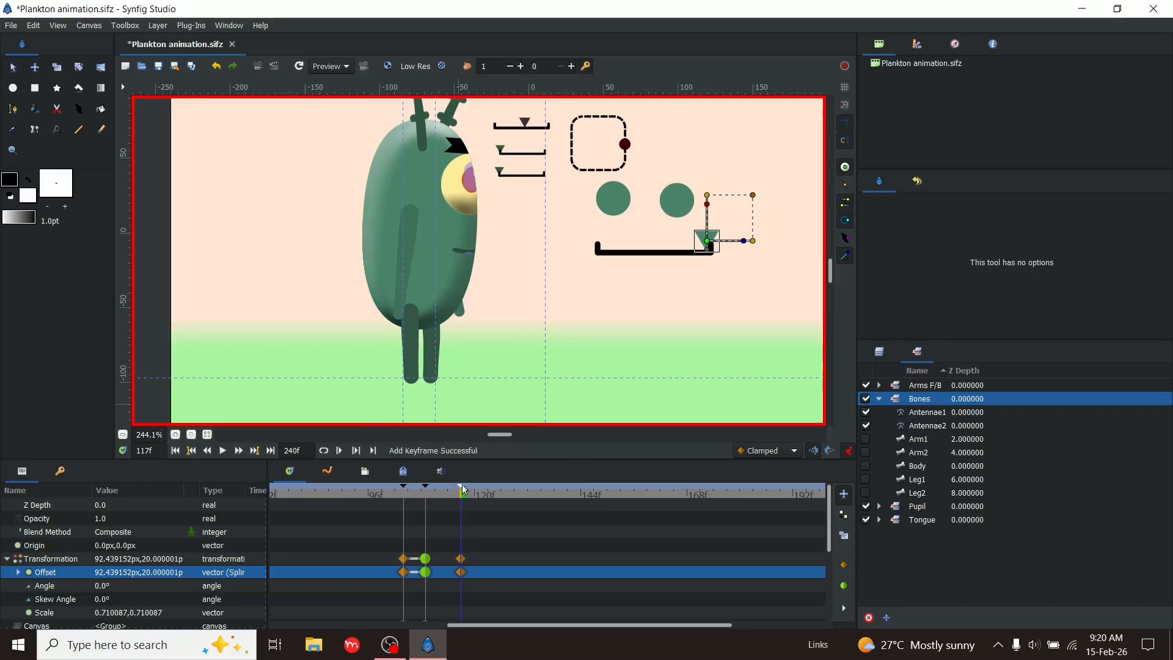
# Set the description of the frame 117 keyframe to "Turn2"
pyautogui.rightClick(461, 487)
pyautogui.click(485, 536)
pyautogui.write('Turn')
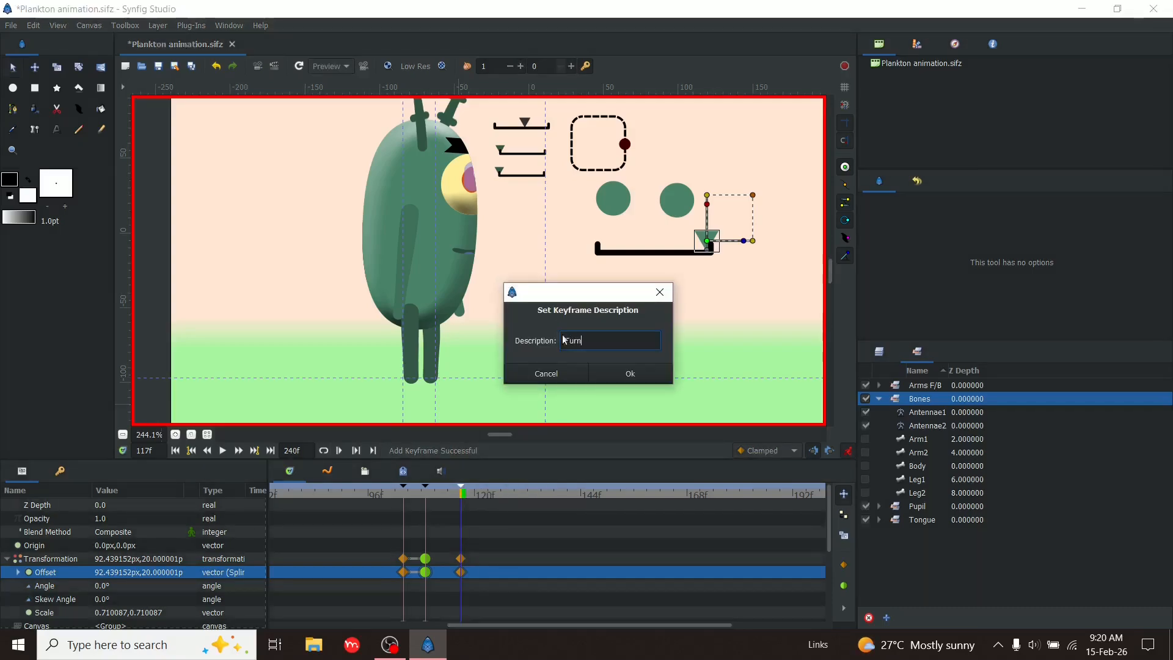
pyautogui.write('2')
pyautogui.press('Return')
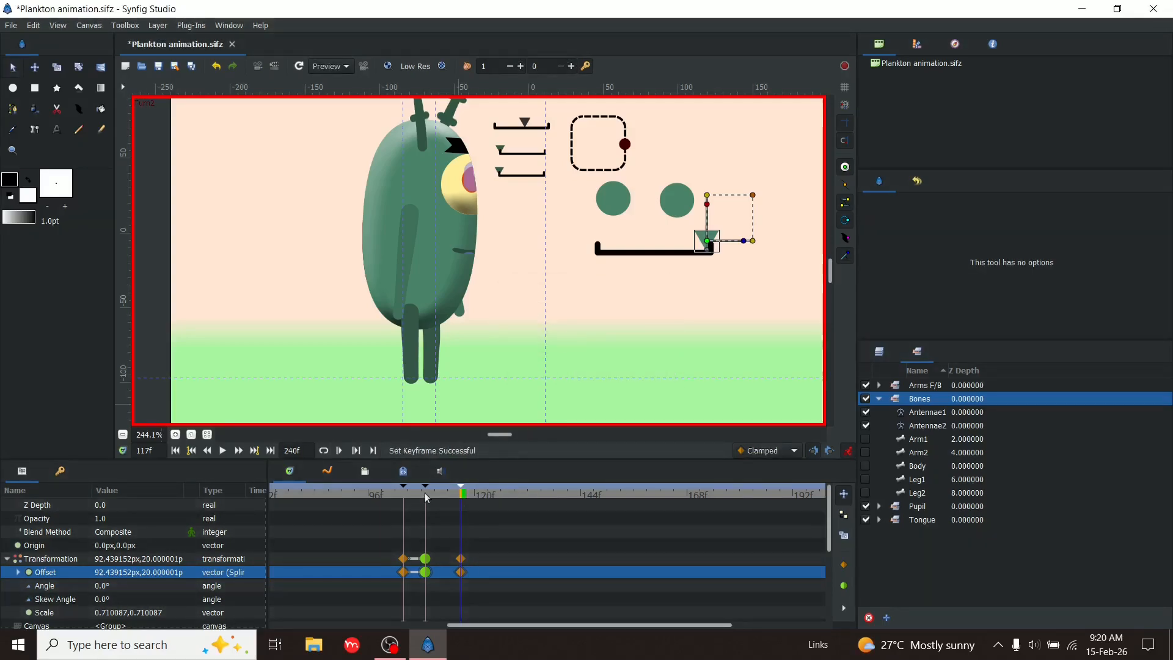
# At frame 113, bend Leg2 at the knee so its foot lifts, check the pose at frame 117, and save the file
pyautogui.moveTo(426, 498); pyautogui.dragTo(445, 498)
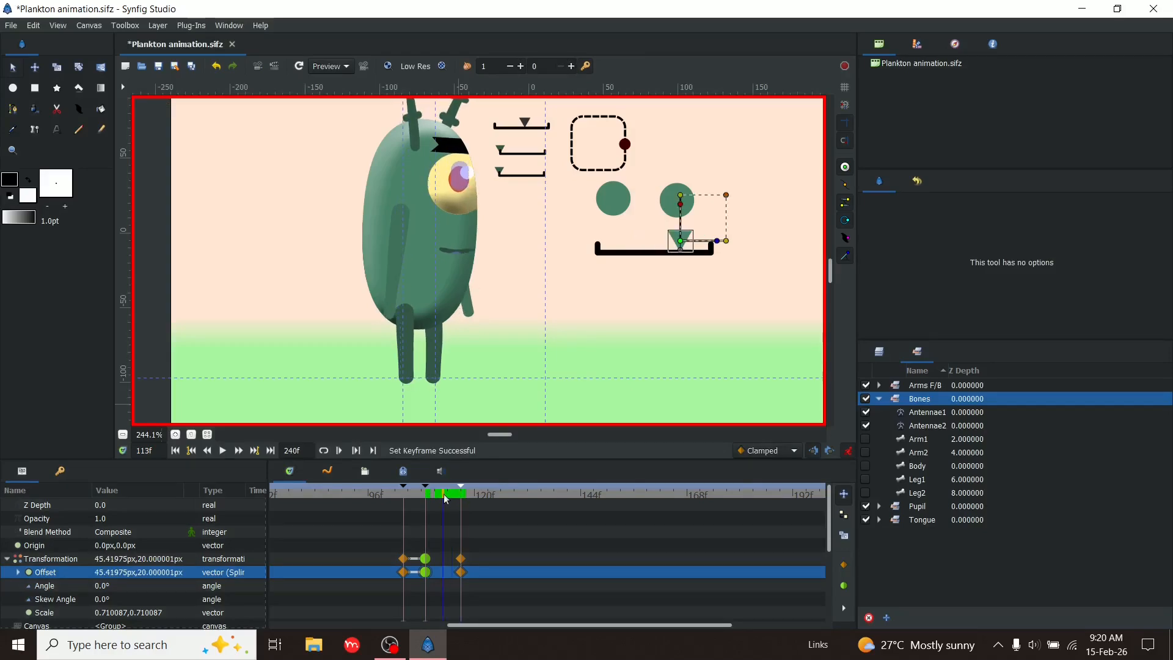
pyautogui.click(829, 452)
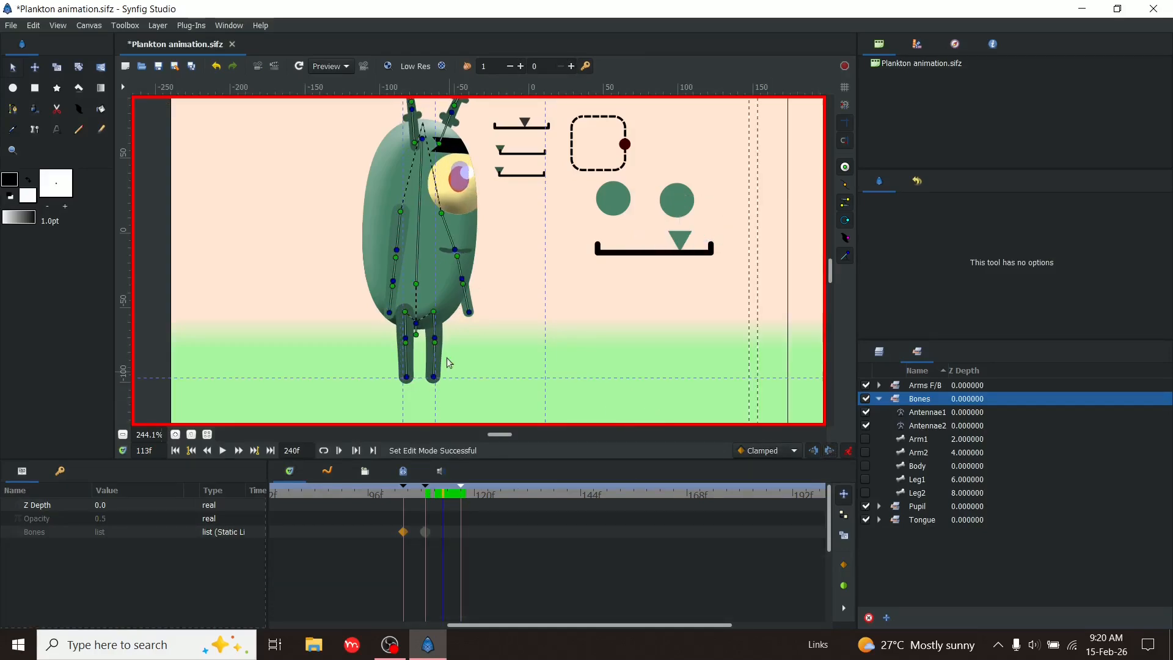
pyautogui.moveTo(435, 339); pyautogui.dragTo(427, 371)
pyautogui.moveTo(429, 502); pyautogui.dragTo(462, 499)
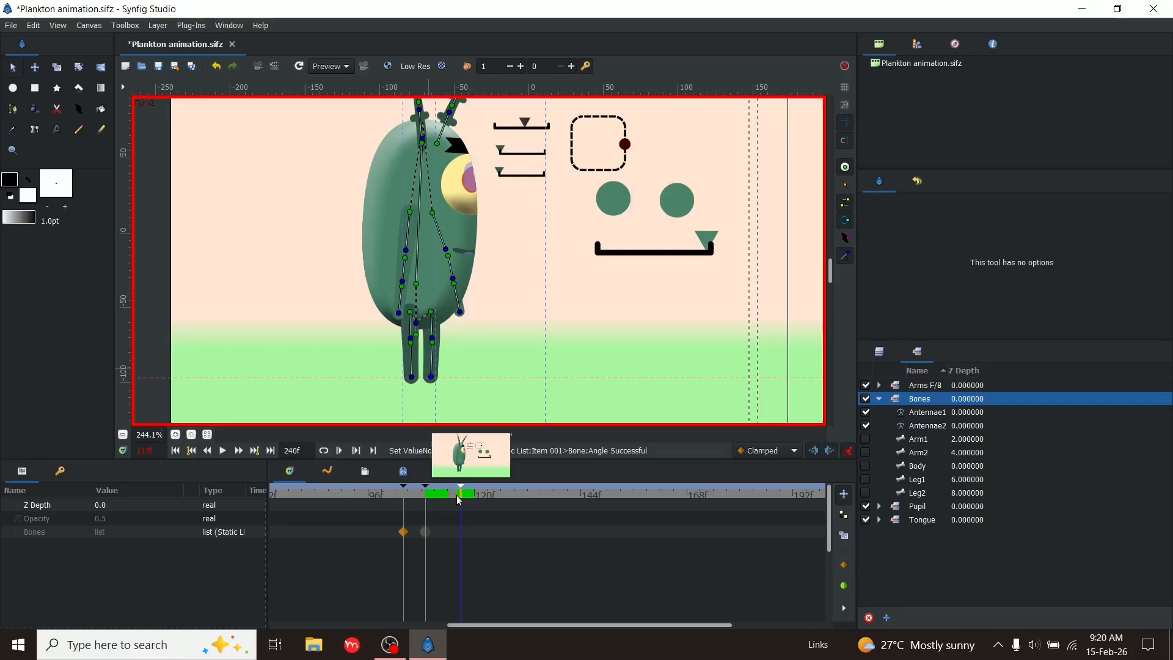
pyautogui.hotkey('ctrl', 's')
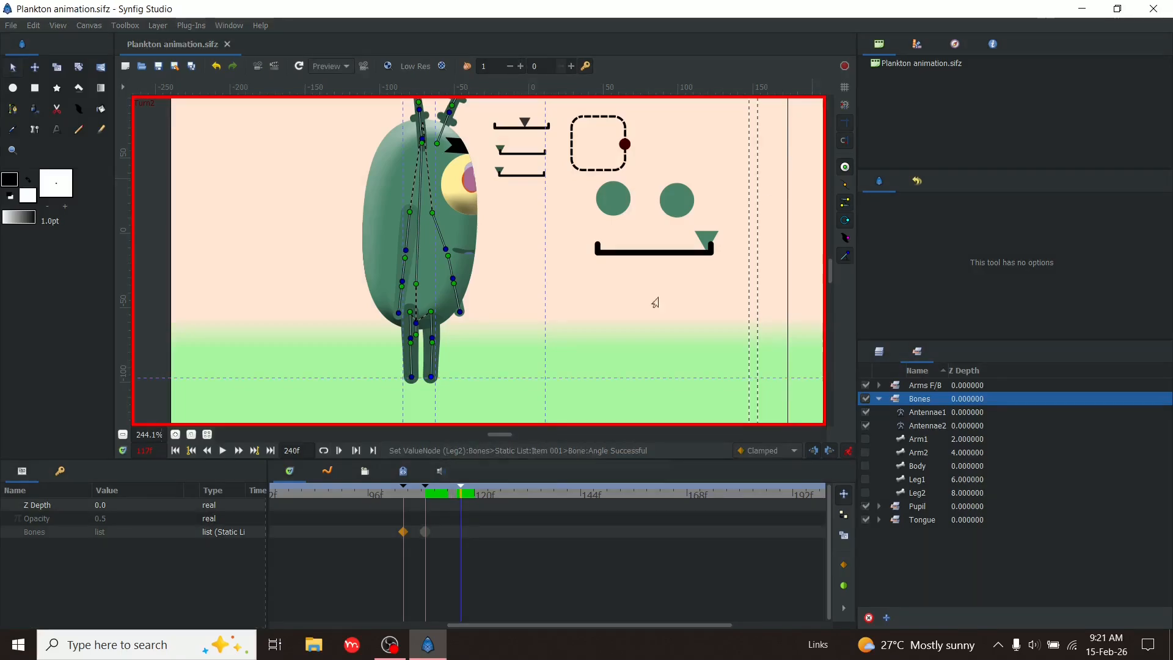
# At frame 113, swing Arm1's upper bone away from the body and bend its forearm back inward
pyautogui.click(457, 499)
pyautogui.click(444, 495)
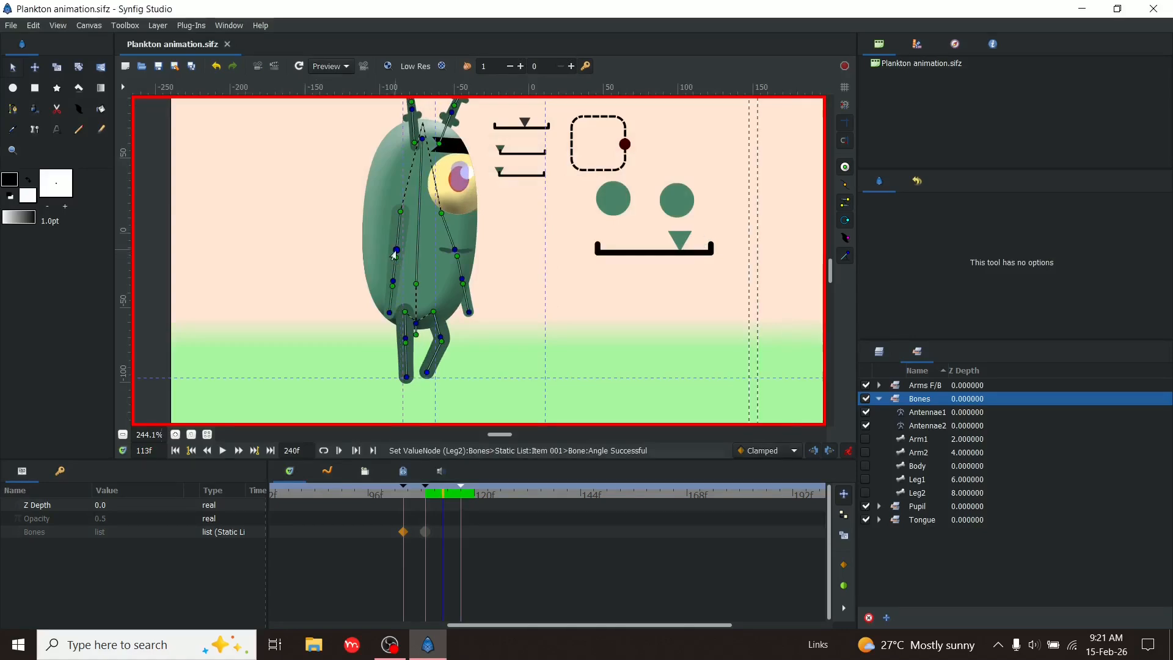
pyautogui.moveTo(392, 255); pyautogui.dragTo(384, 252)
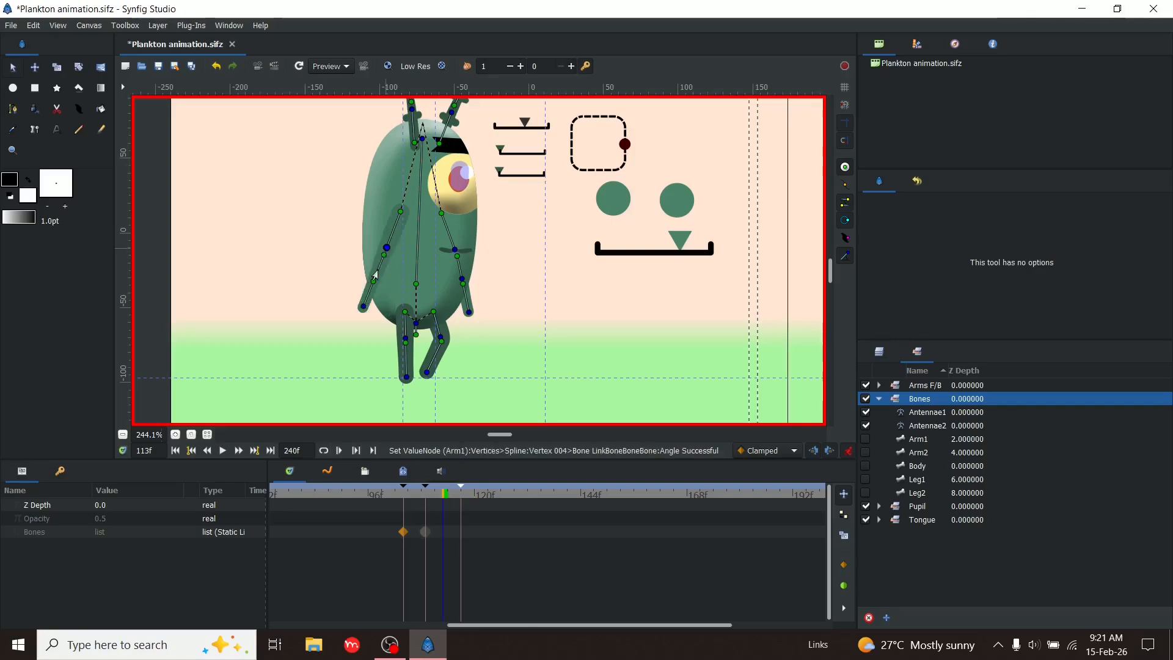
pyautogui.moveTo(377, 276); pyautogui.dragTo(390, 278)
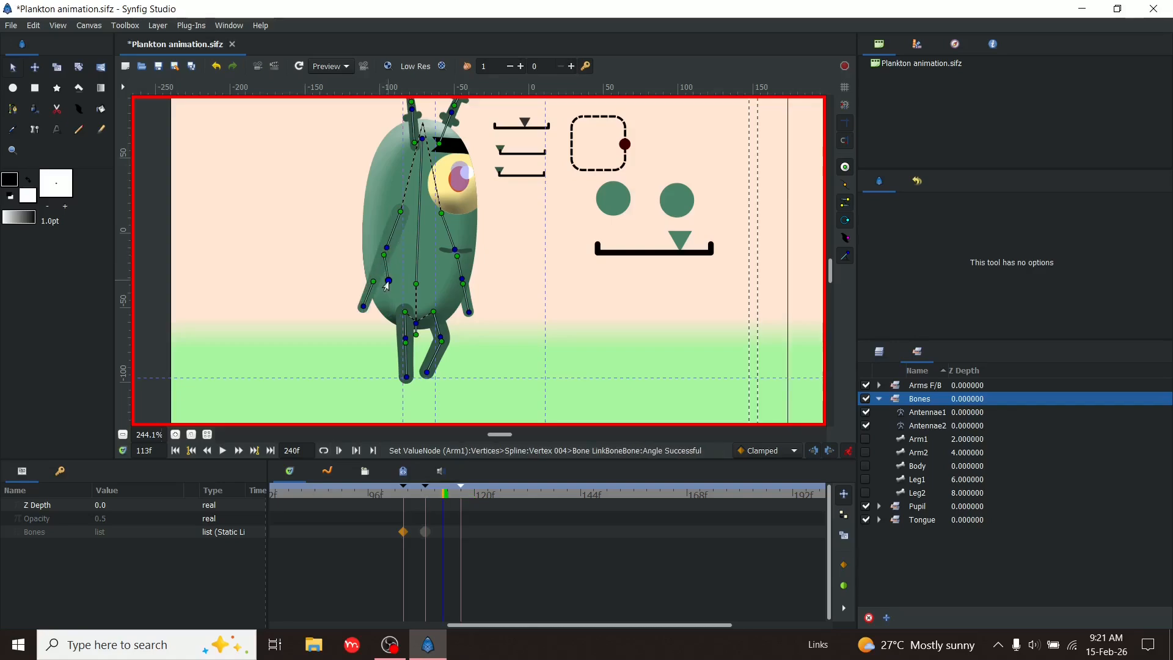